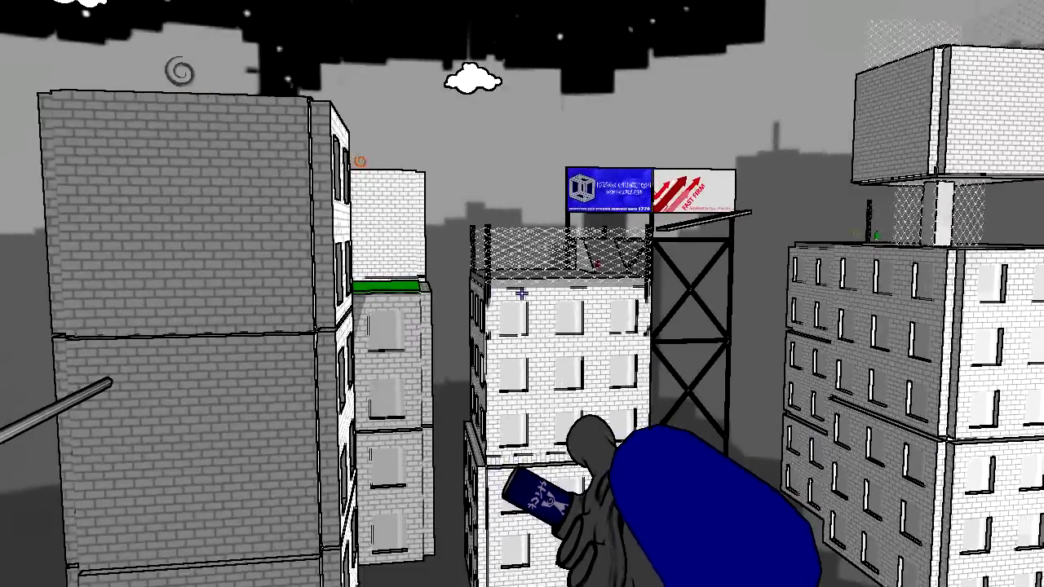
left_click_drag(522, 294, 522, 294)
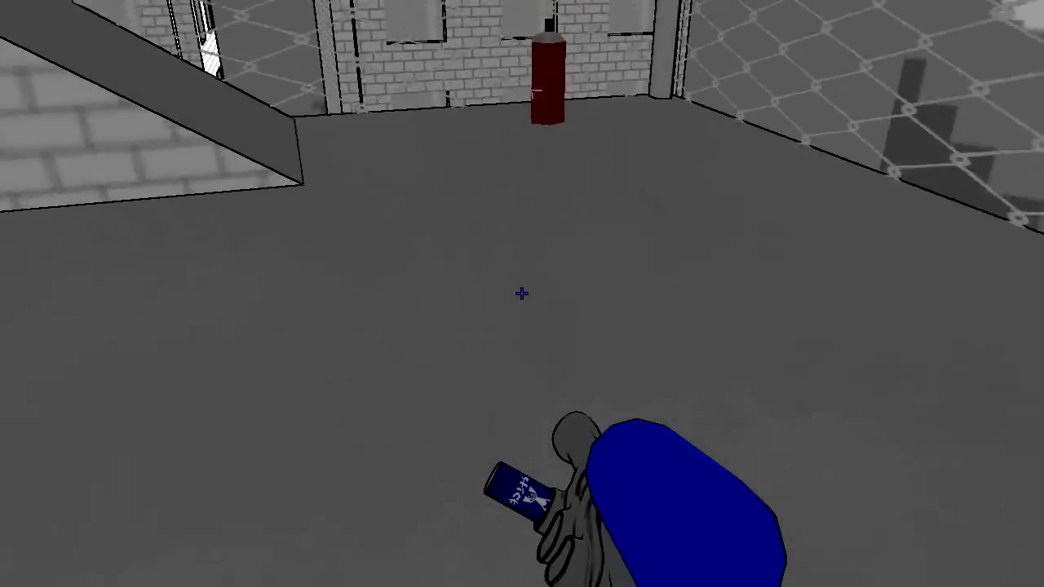
scroll(522, 293, "down", 1)
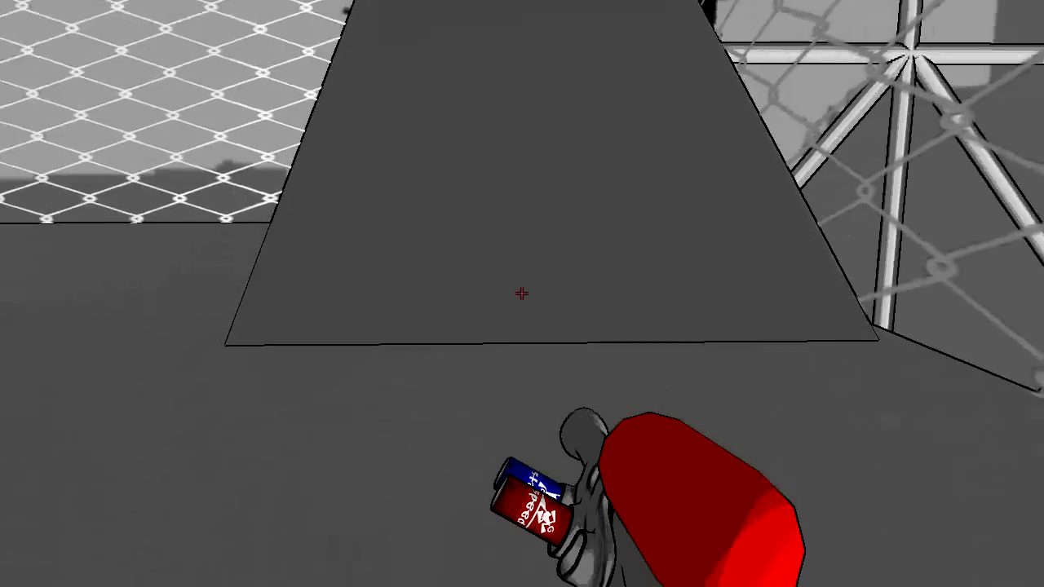
left_click_drag(522, 293, 522, 294)
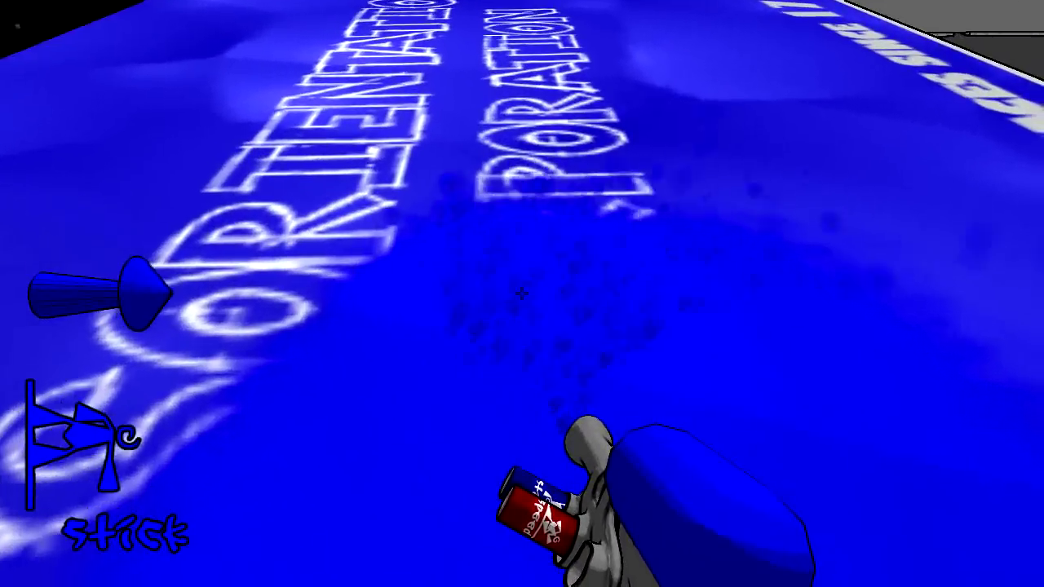
left_click_drag(522, 293, 522, 294)
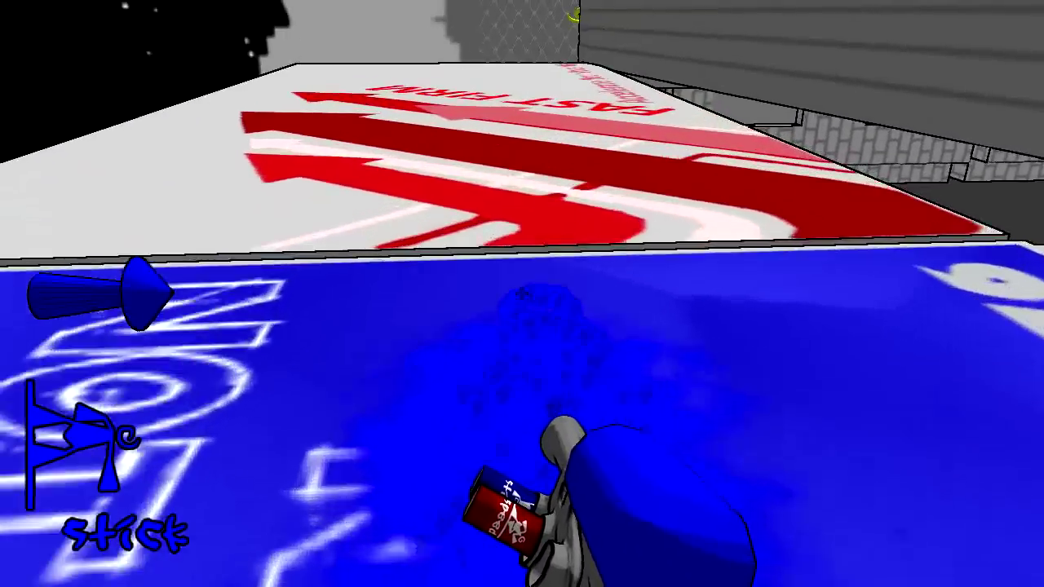
key("w")
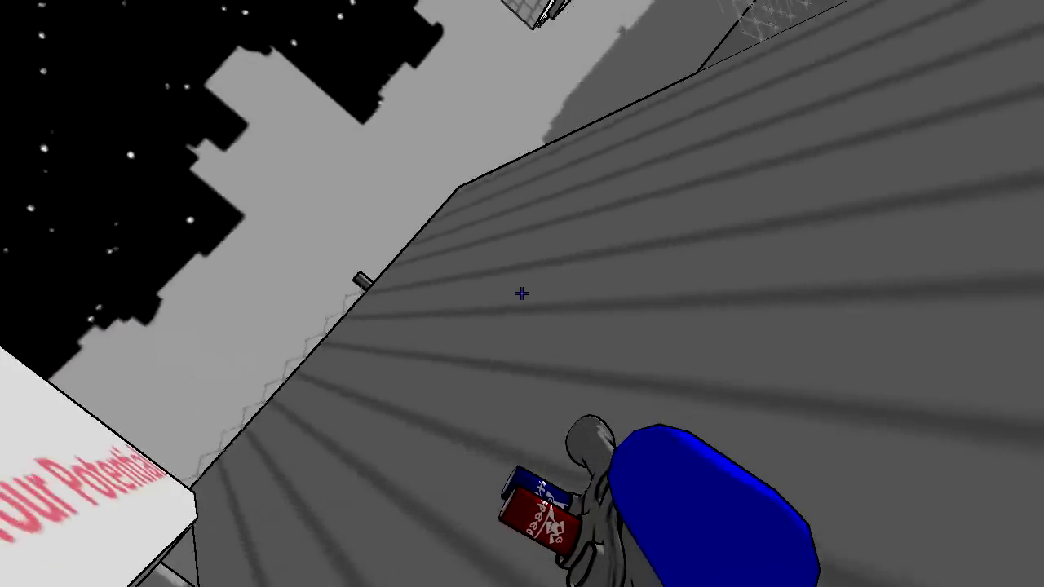
key("w")
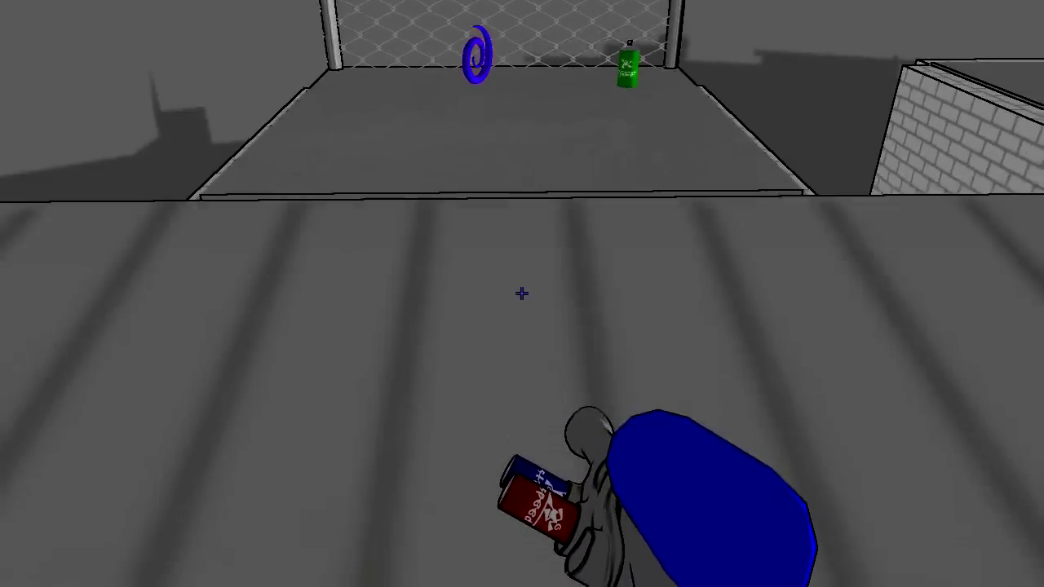
key("w")
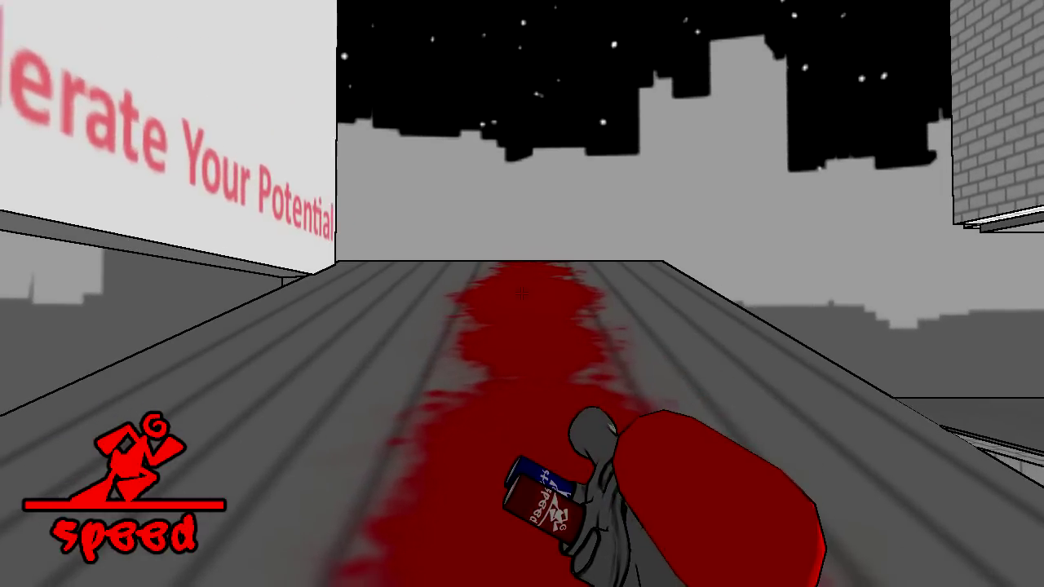
key("2")
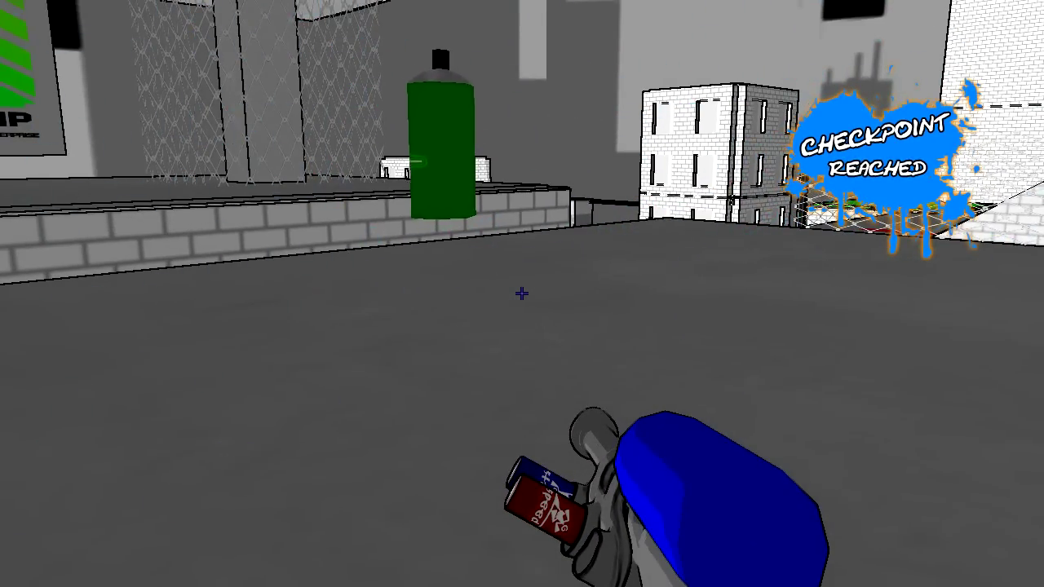
key("w")
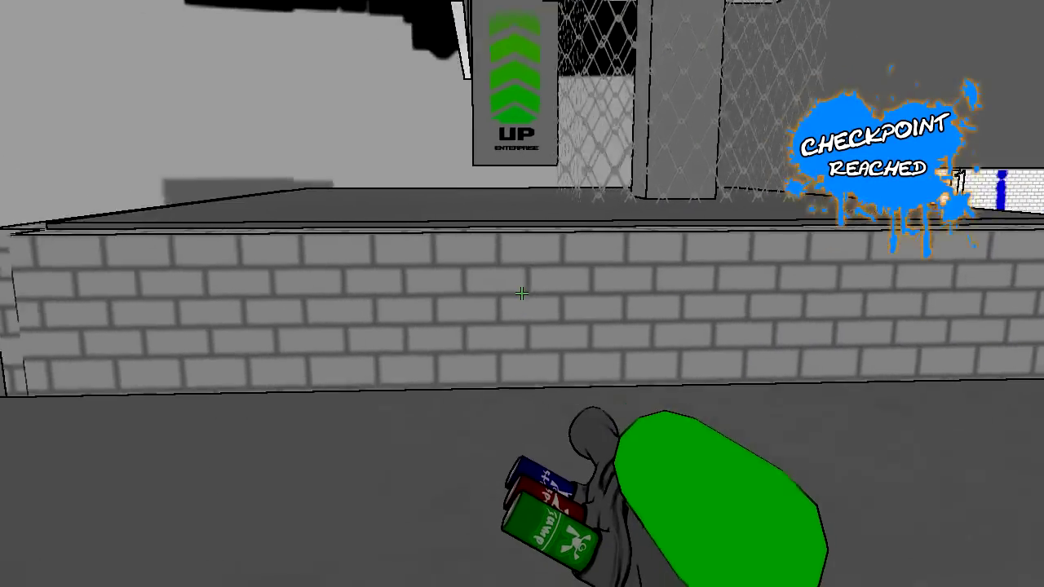
key("w")
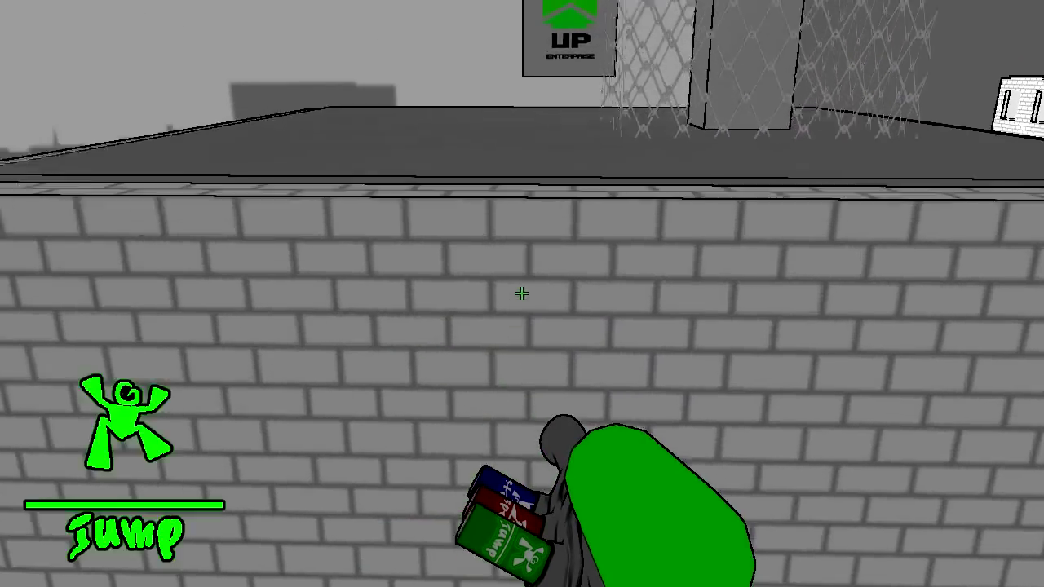
key("w")
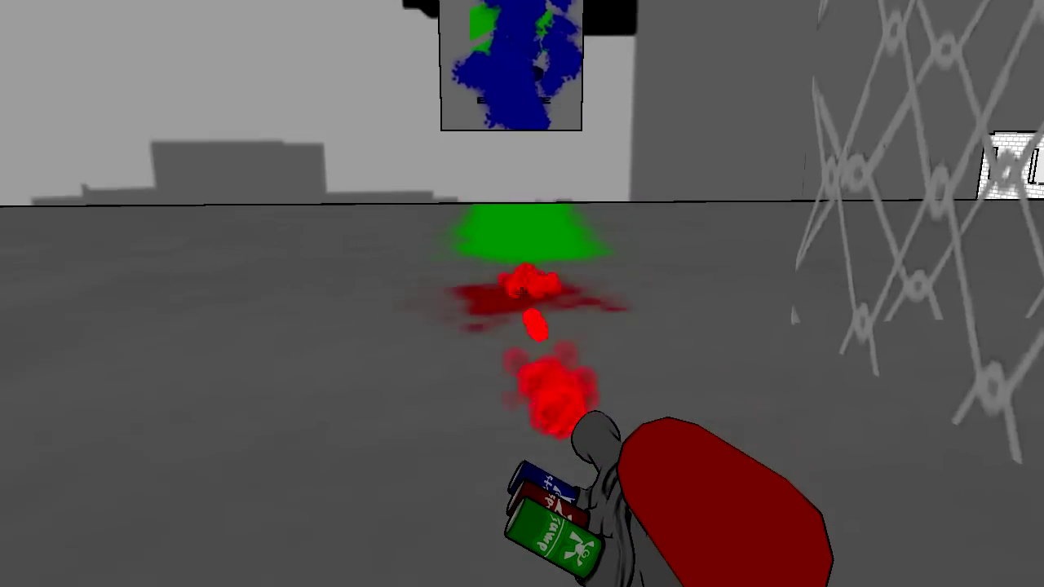
left_click_drag(522, 294, 522, 293)
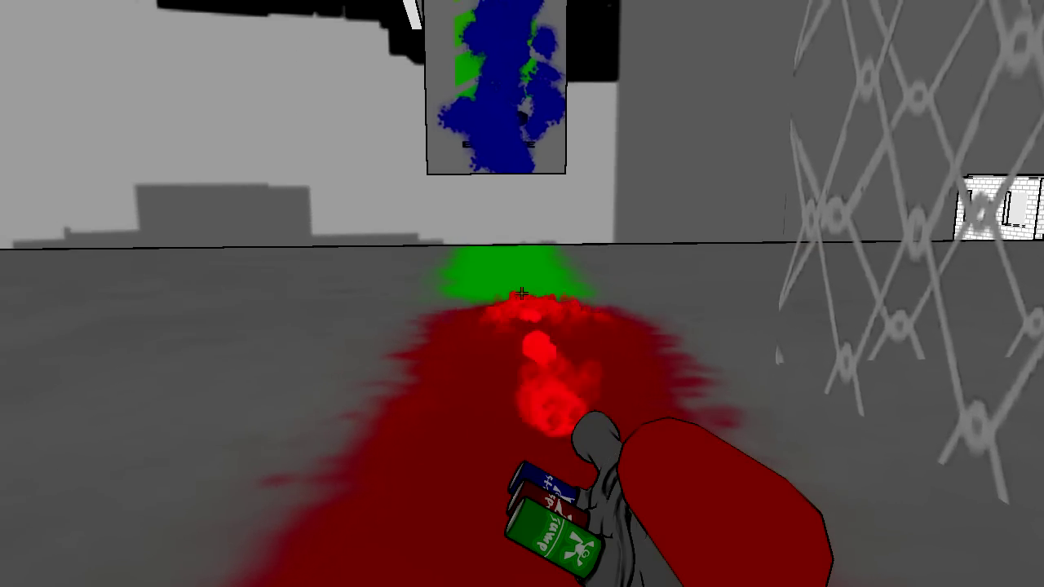
key("w")
key("space")
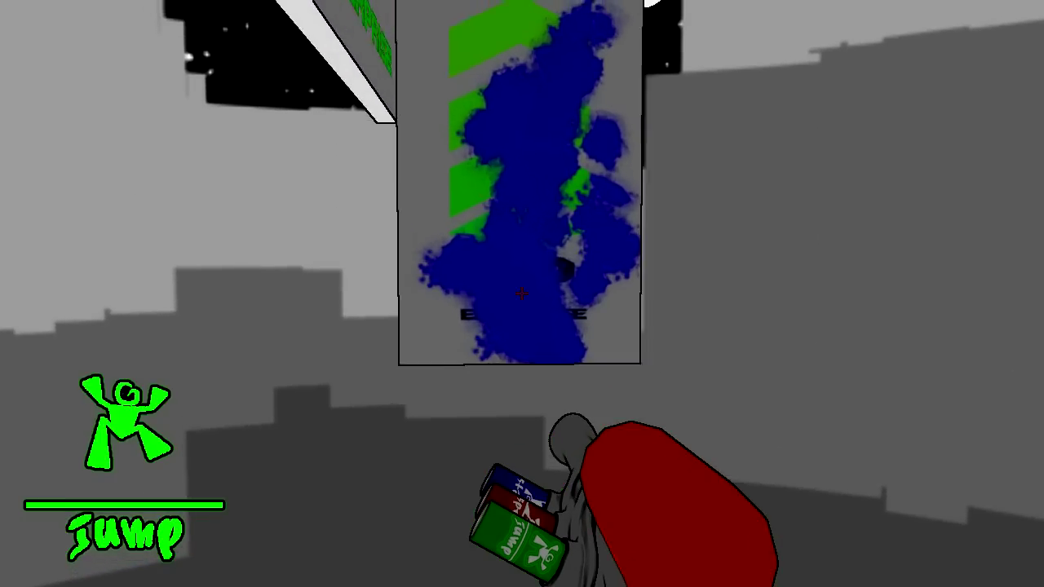
scroll(522, 293, "down", 1)
key("w")
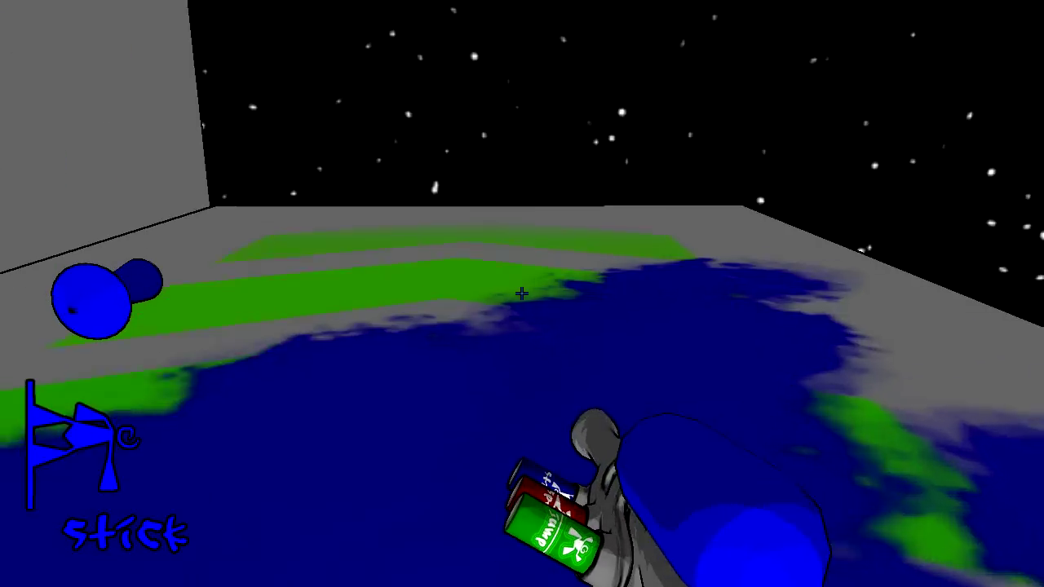
scroll(522, 294, "down", 1)
key("w")
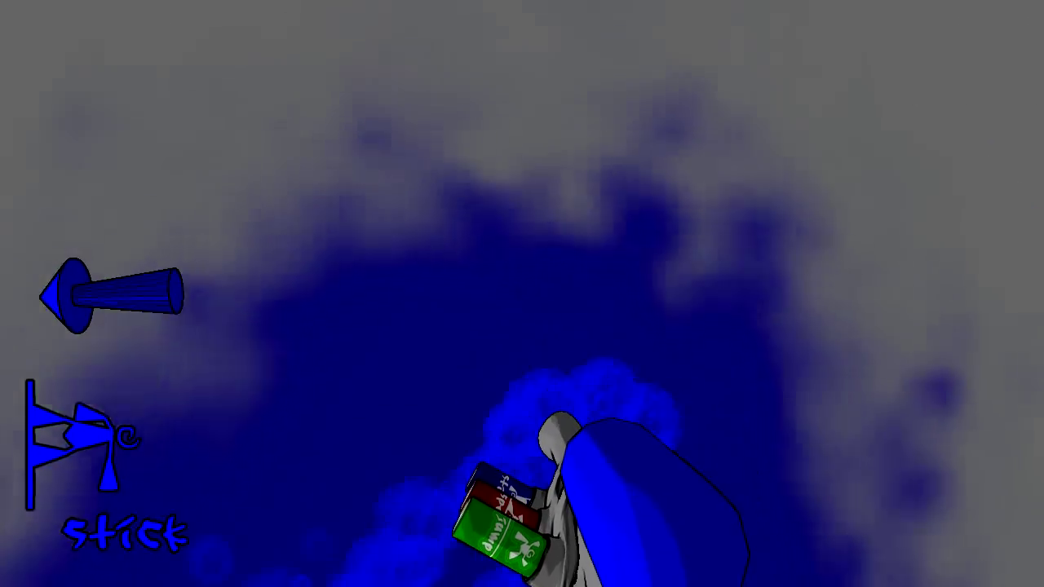
left_click_drag(522, 294, 522, 294)
key("w")
key("w")
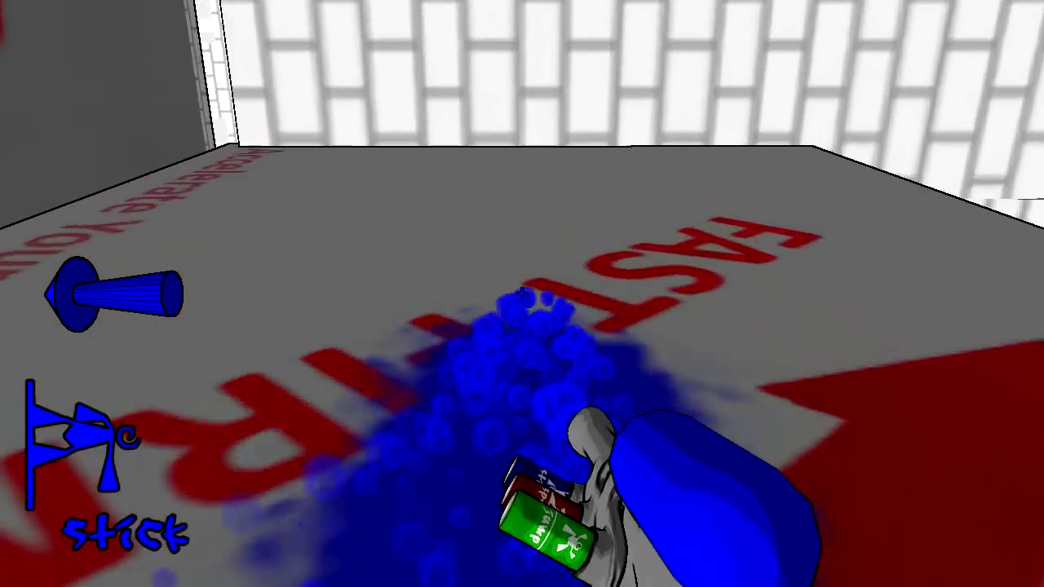
key("w")
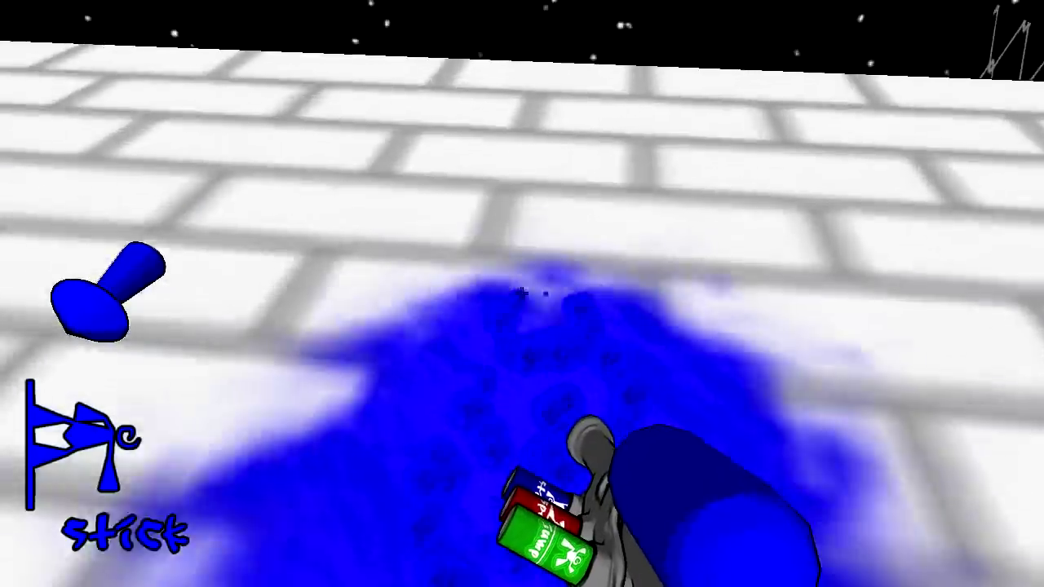
key("w")
key("w")
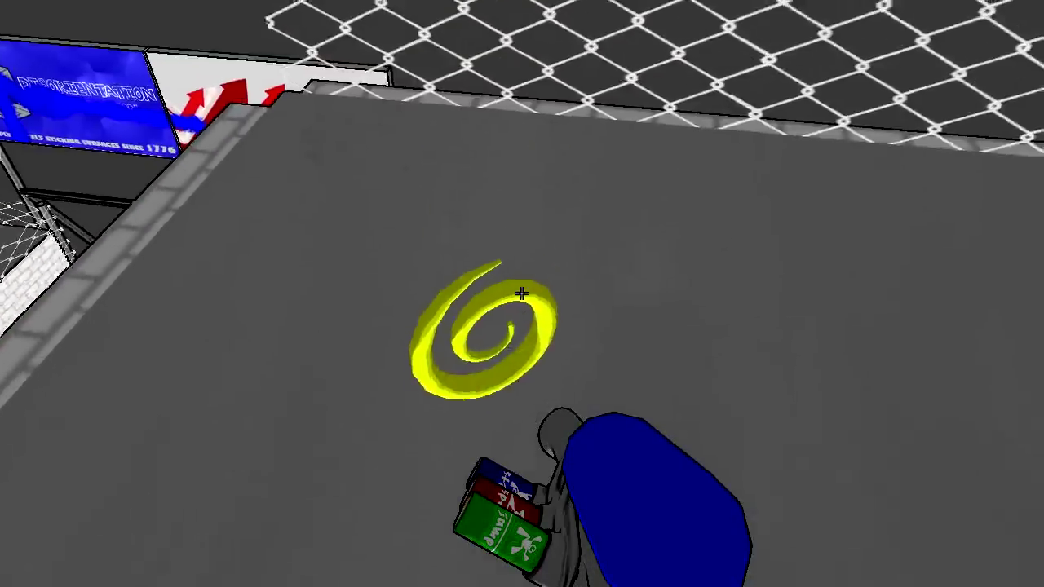
key("w")
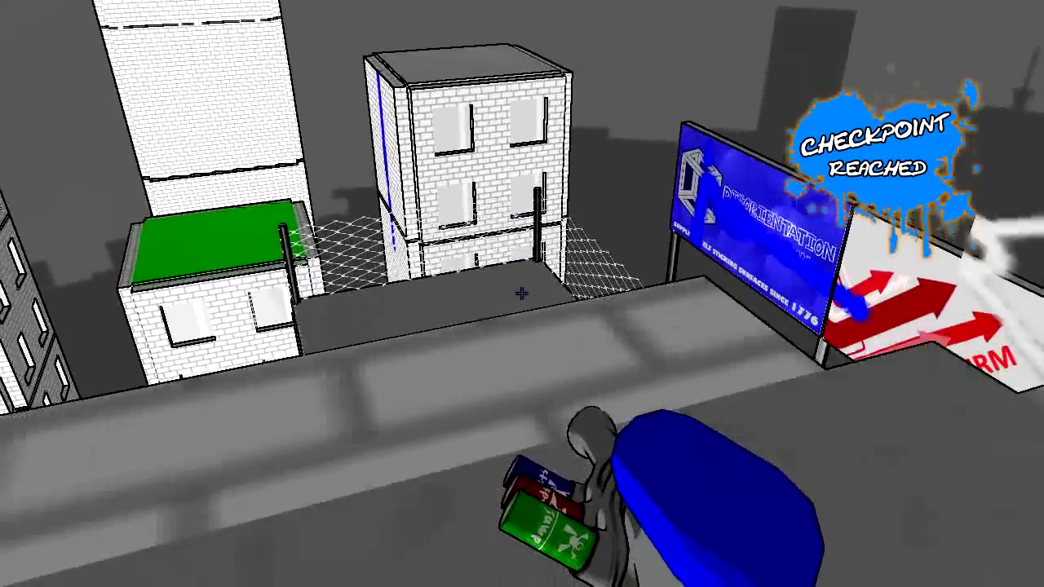
left_click(522, 294)
key("w")
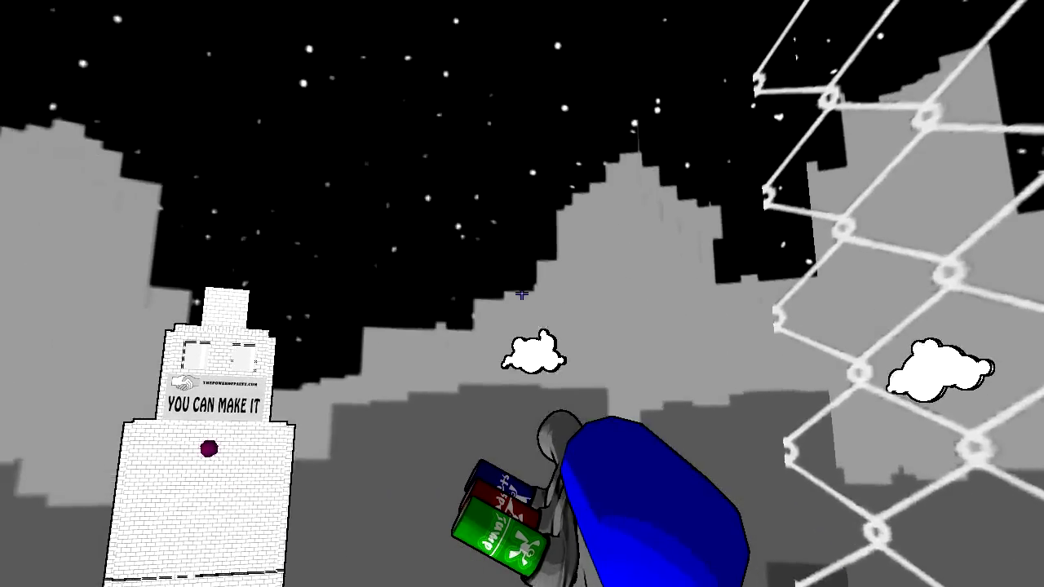
left_click_drag(522, 293, 522, 490)
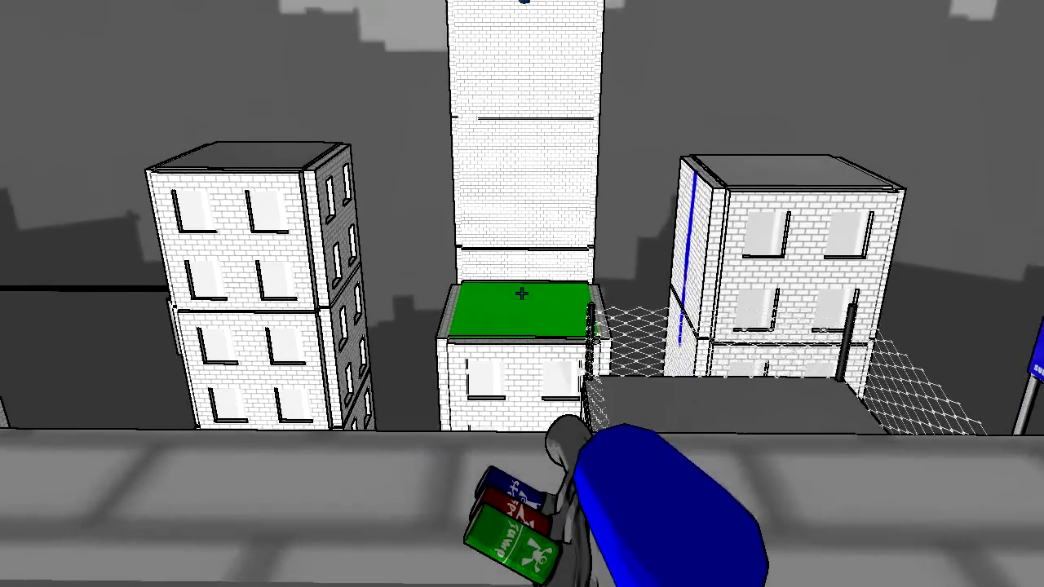
left_click_drag(523, 294, 522, 81)
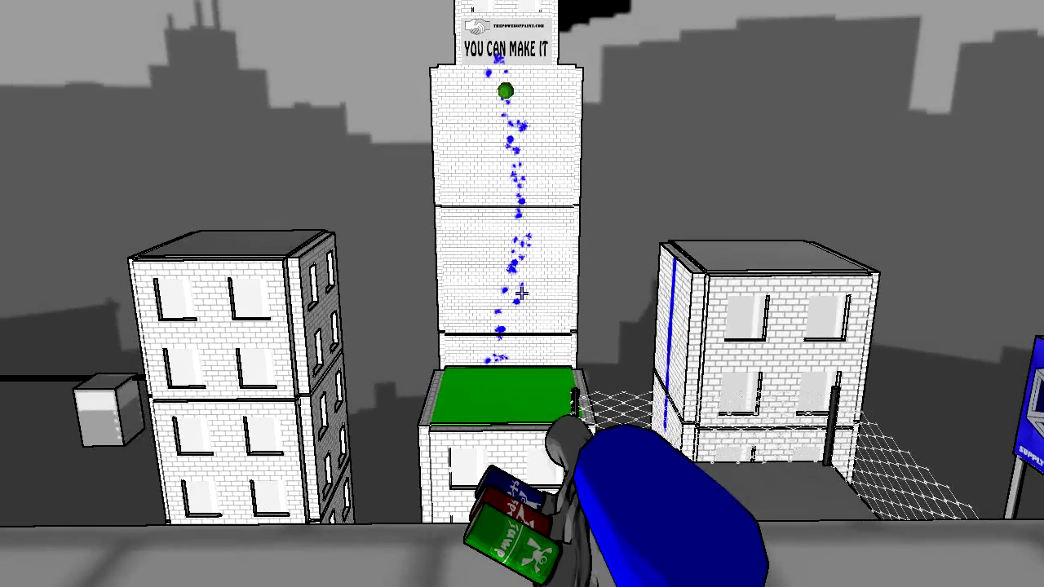
left_click_drag(522, 293, 522, 293)
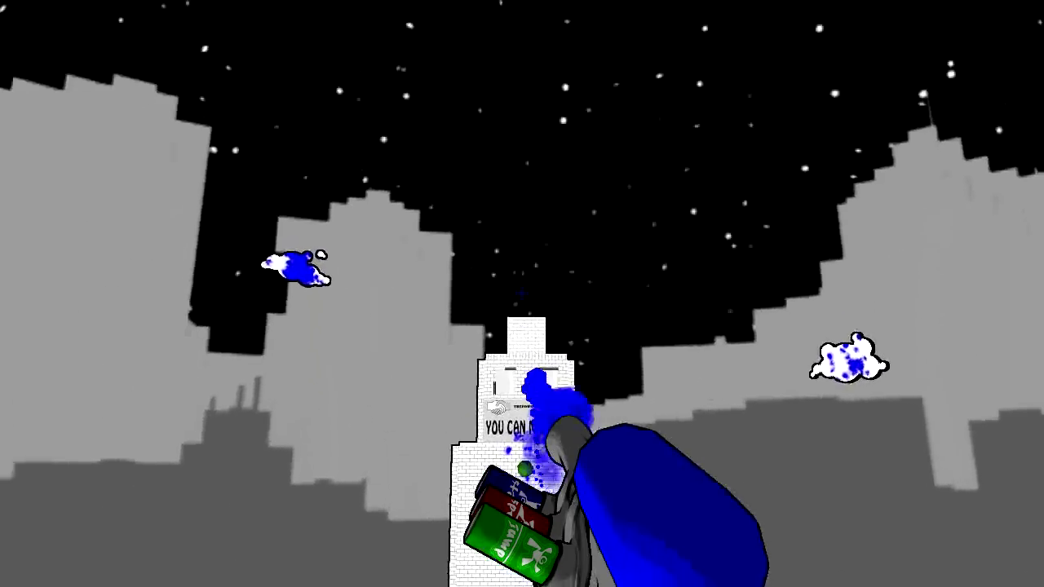
key("2")
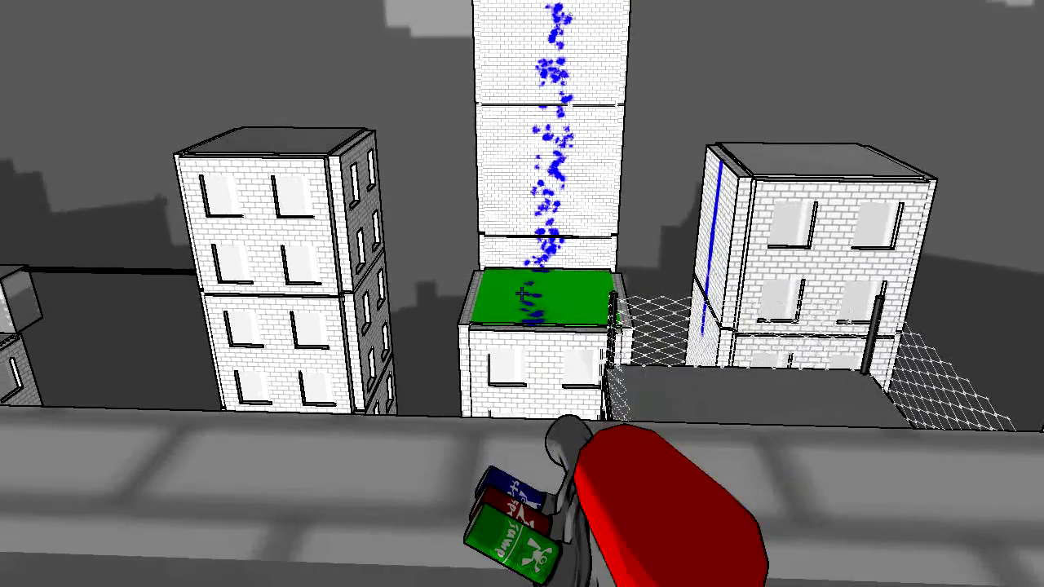
key("3")
left_click_drag(522, 294, 522, 294)
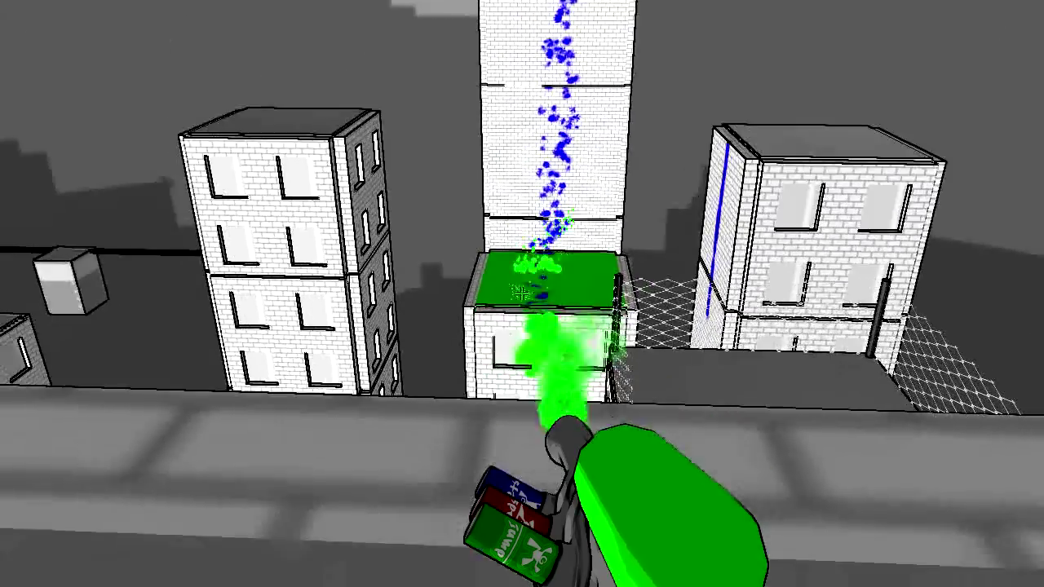
left_click_drag(522, 294, 522, 294)
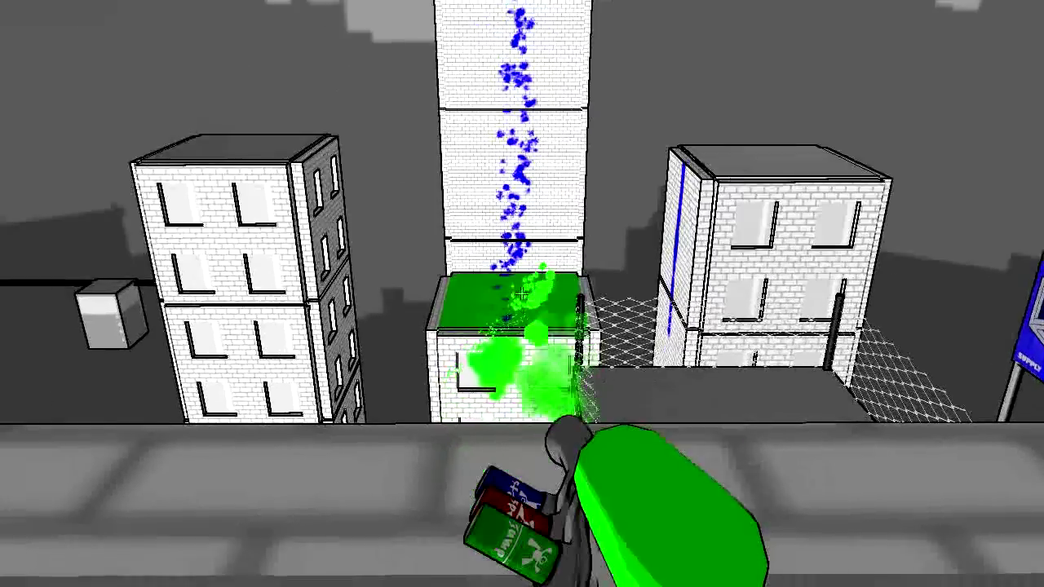
key("w")
left_click(522, 293)
scroll(522, 293, "down", 1)
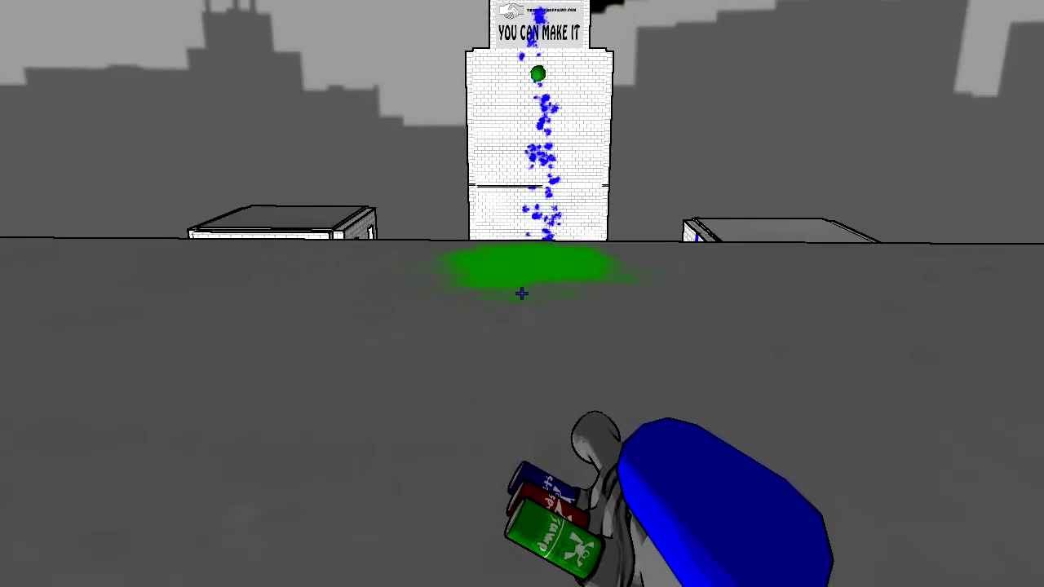
scroll(522, 294, "down", 1)
left_click_drag(522, 293, 522, 294)
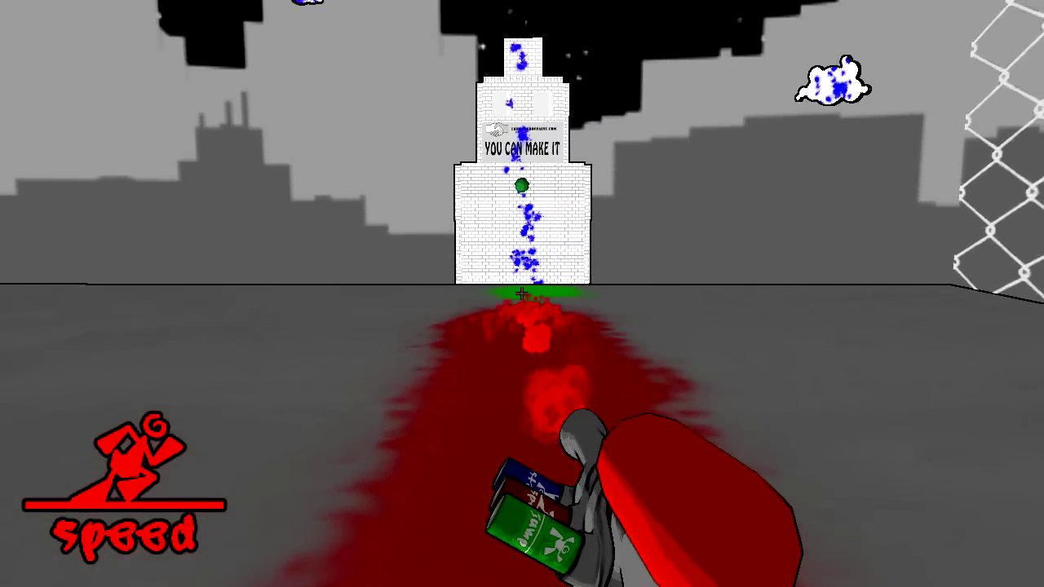
key("w")
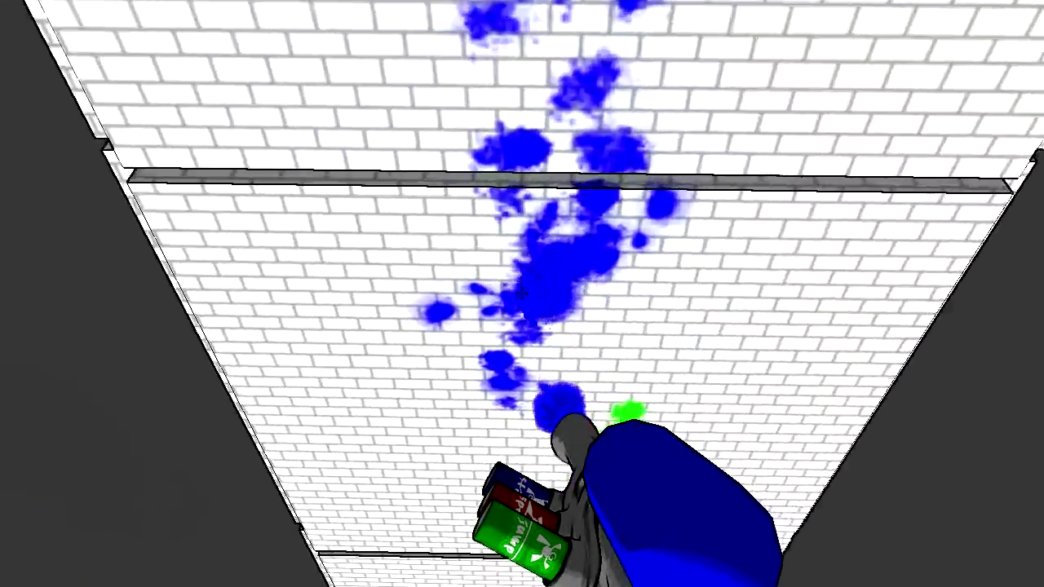
left_click(522, 293)
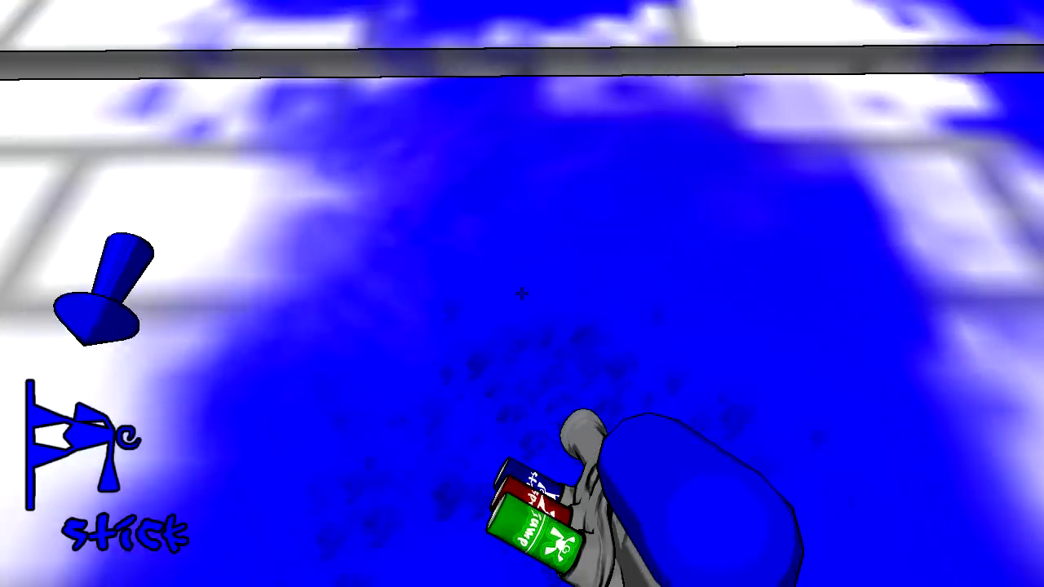
left_click(522, 294)
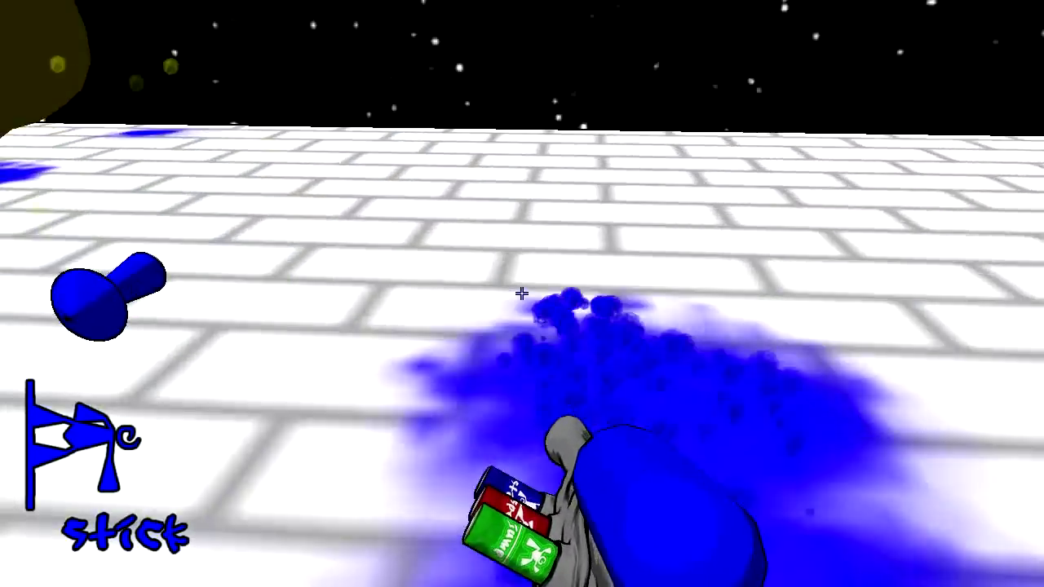
left_click(522, 294)
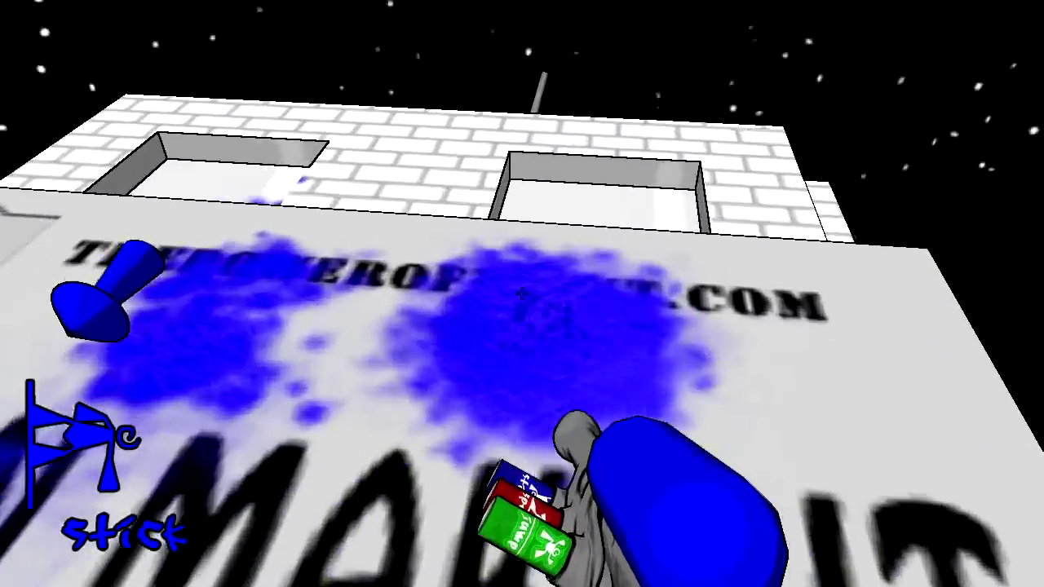
left_click(522, 294)
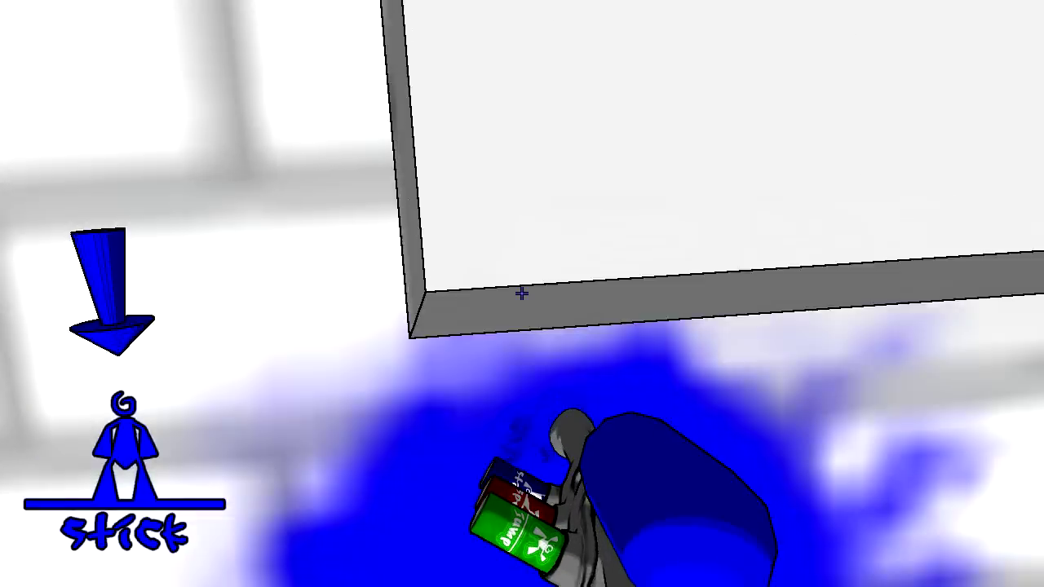
left_click(522, 293)
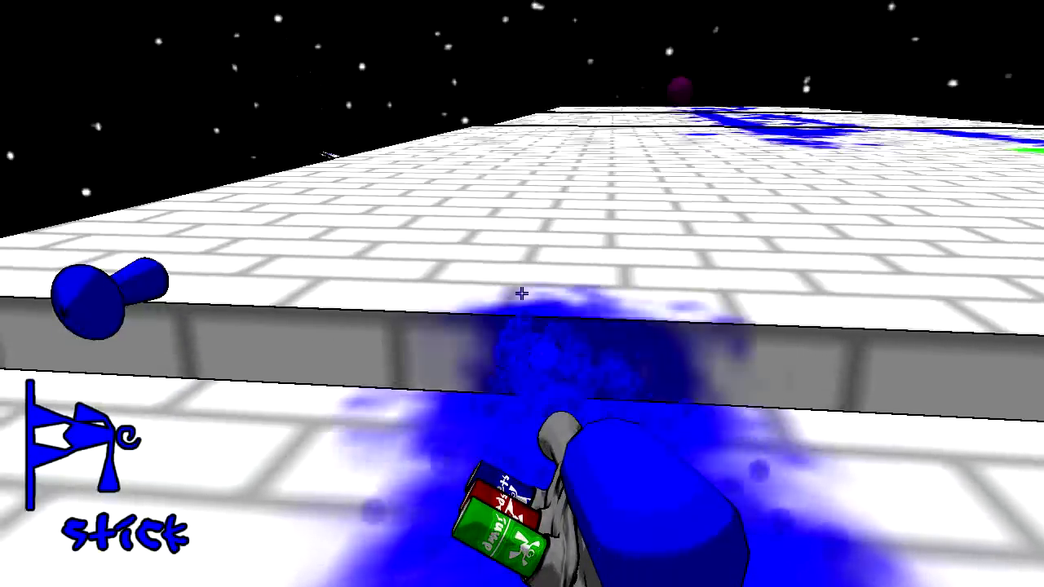
left_click_drag(522, 294, 522, 294)
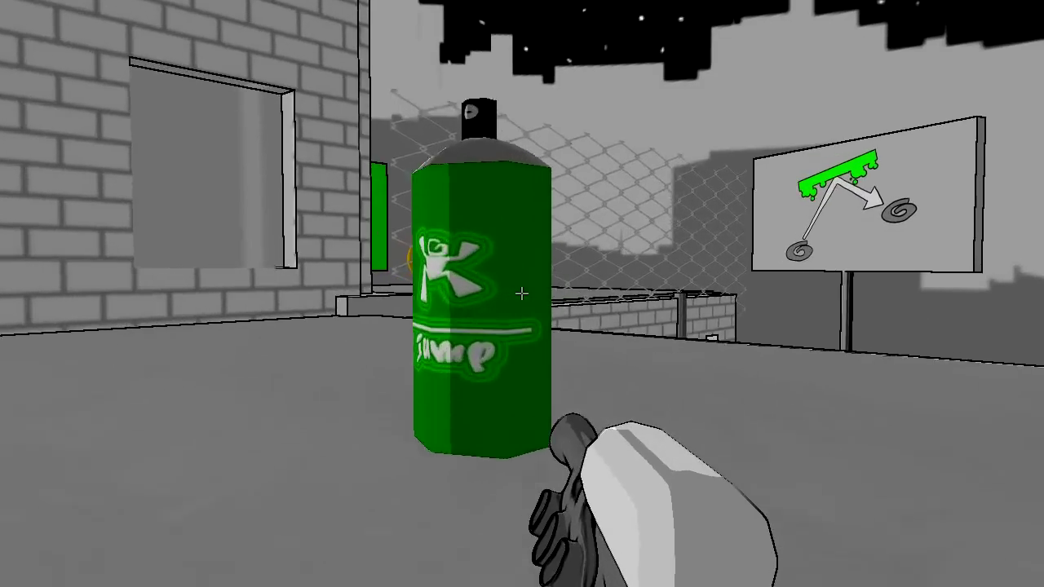
key("w")
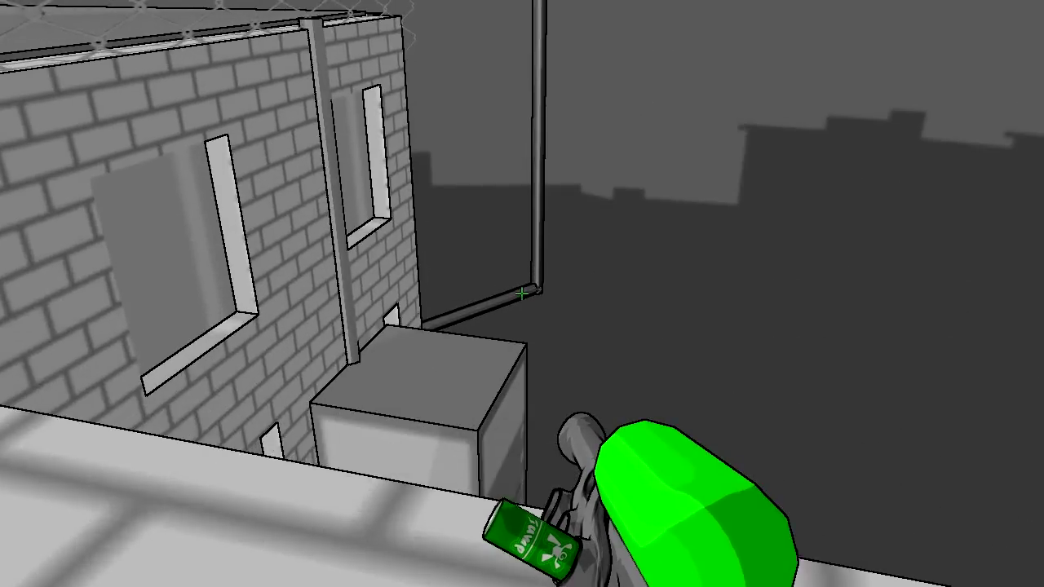
key("w")
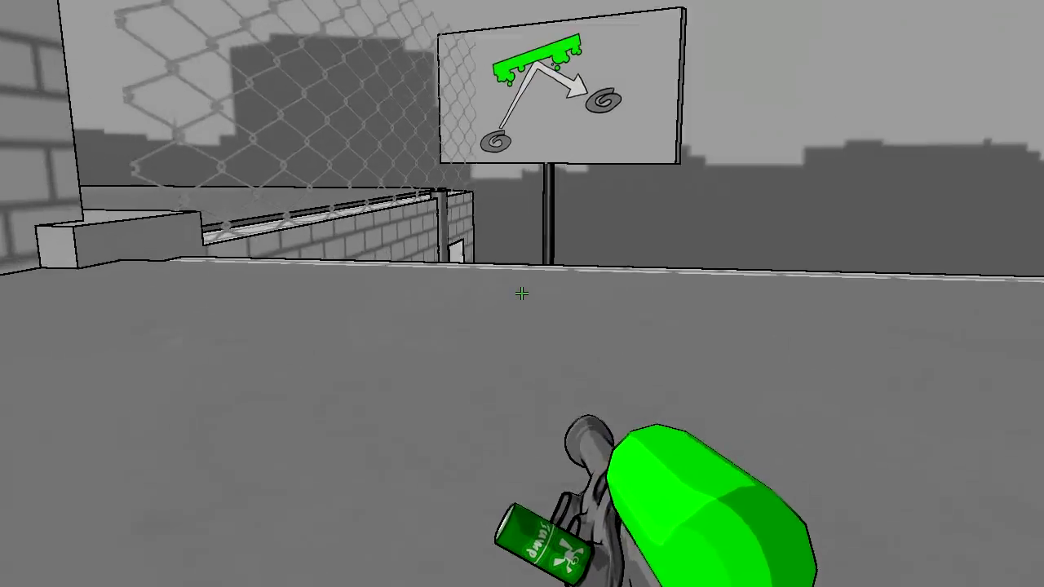
key("w")
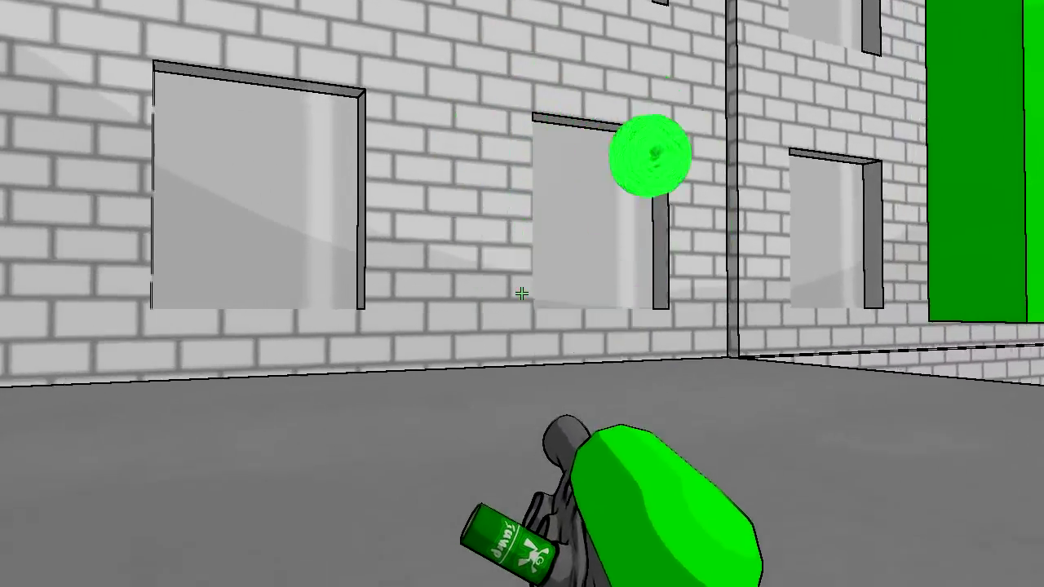
key("w")
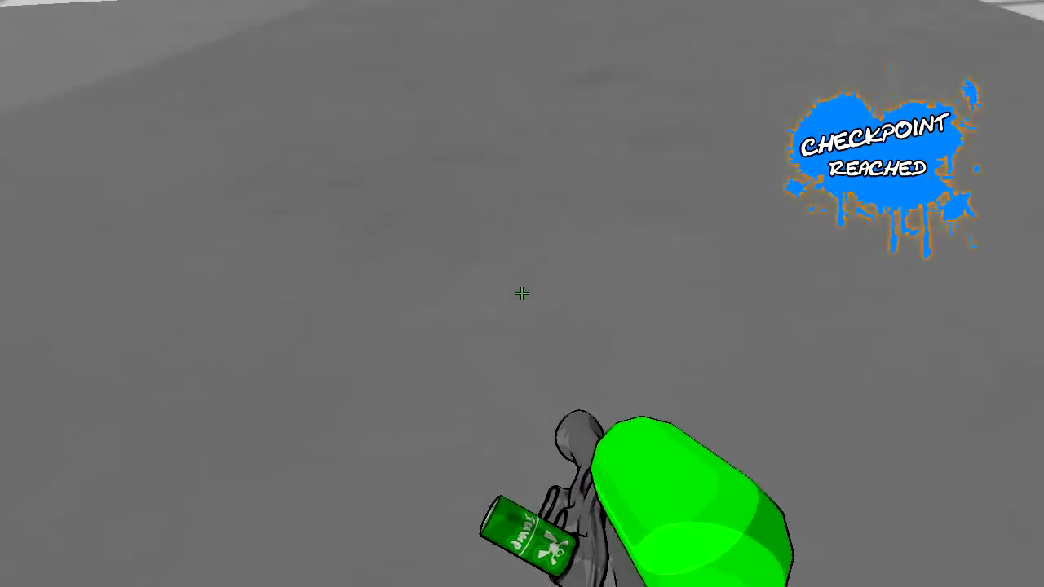
left_click_drag(522, 293, 522, 293)
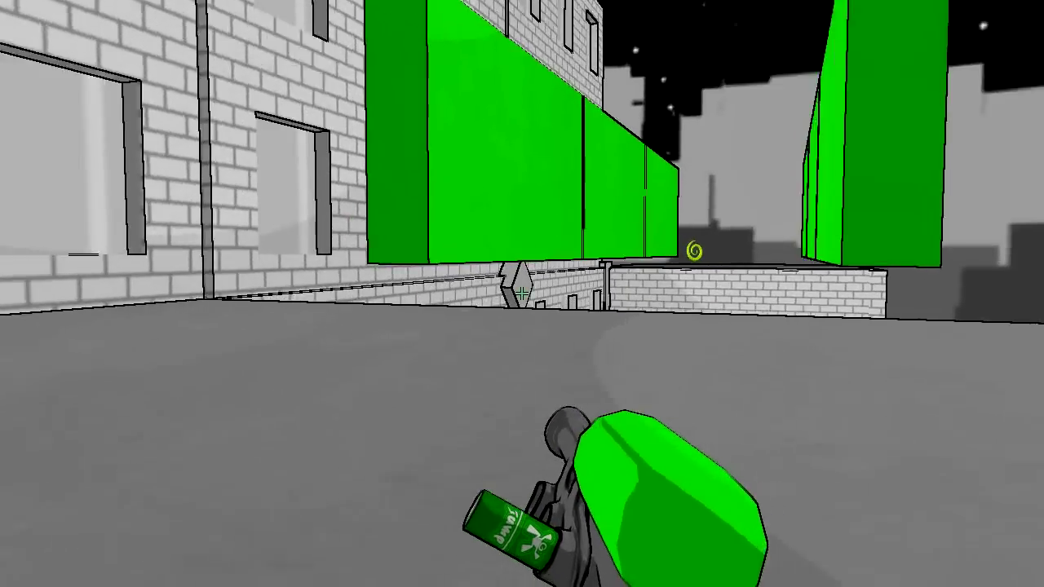
key("space")
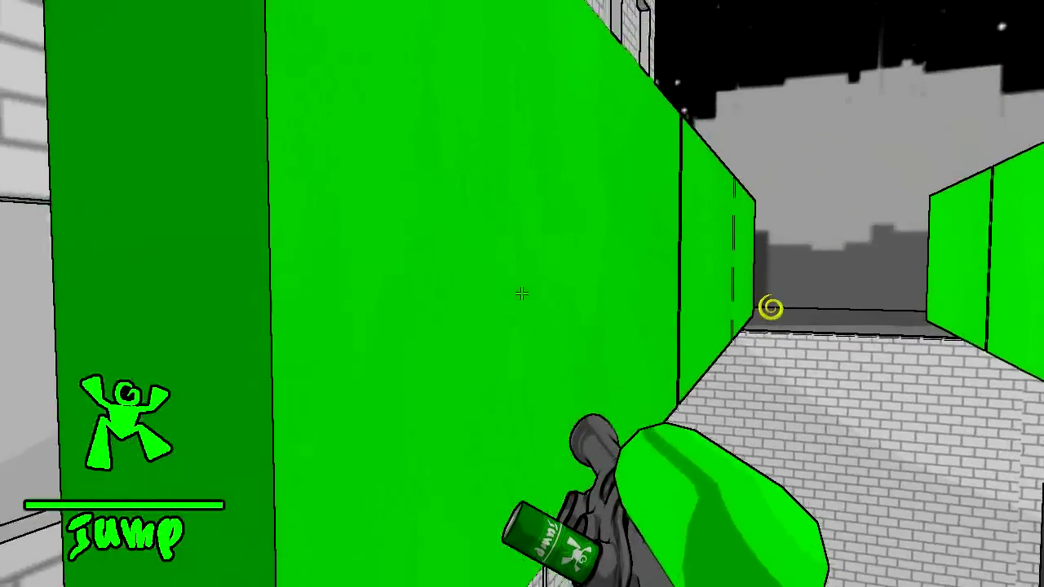
key("w")
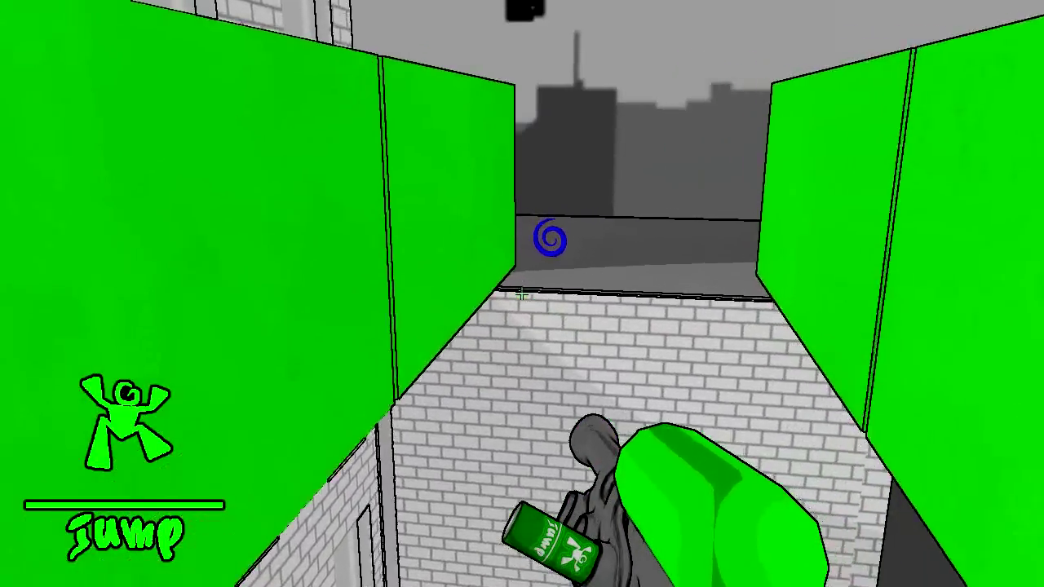
key("w")
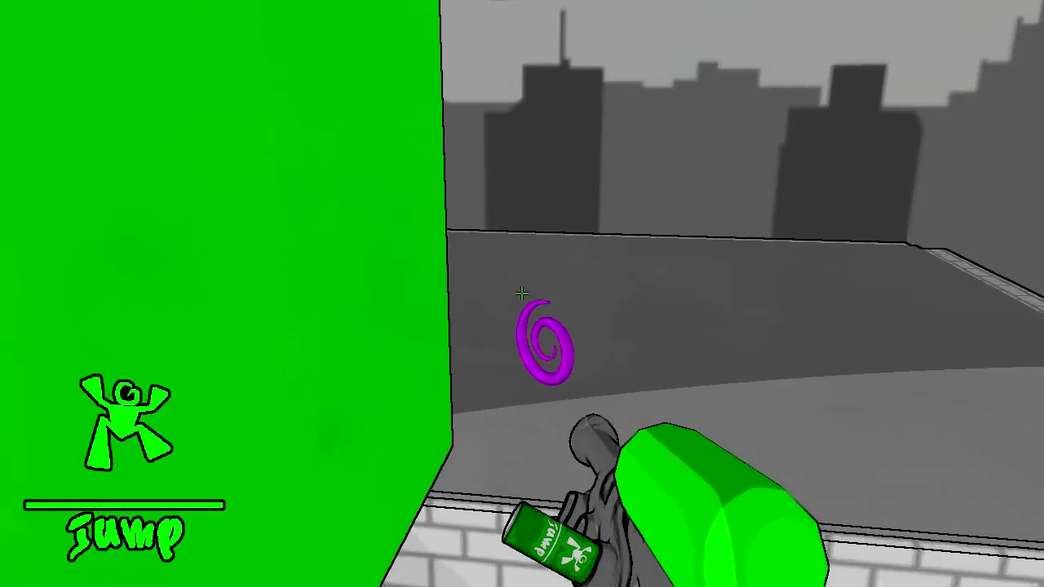
key("w")
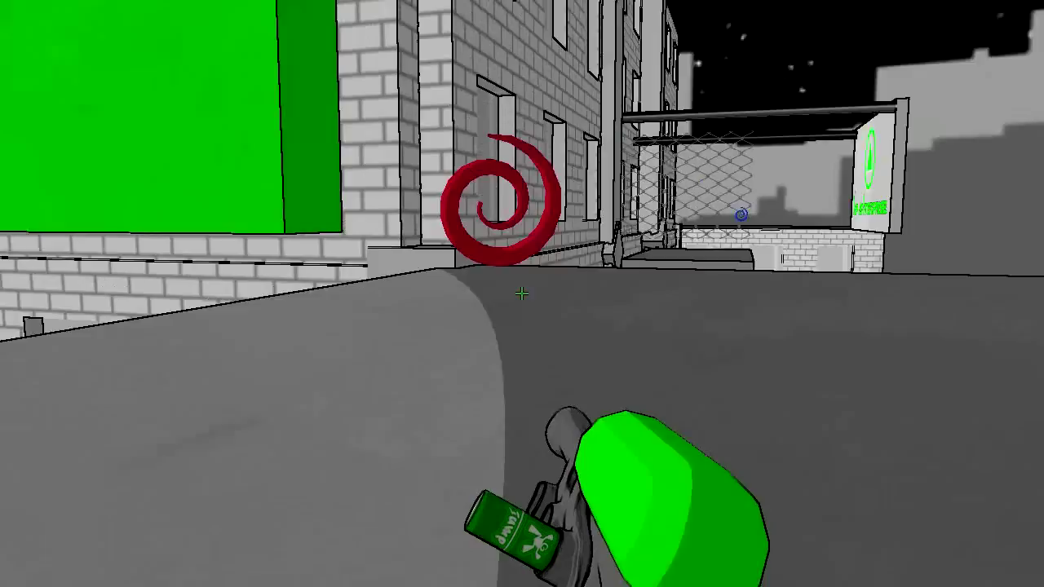
key("w")
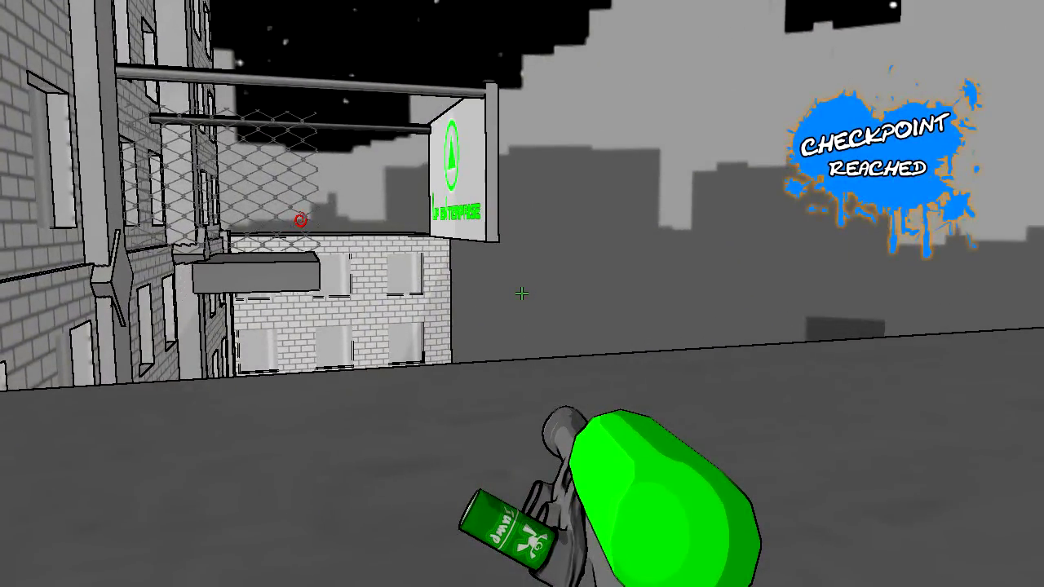
key("w")
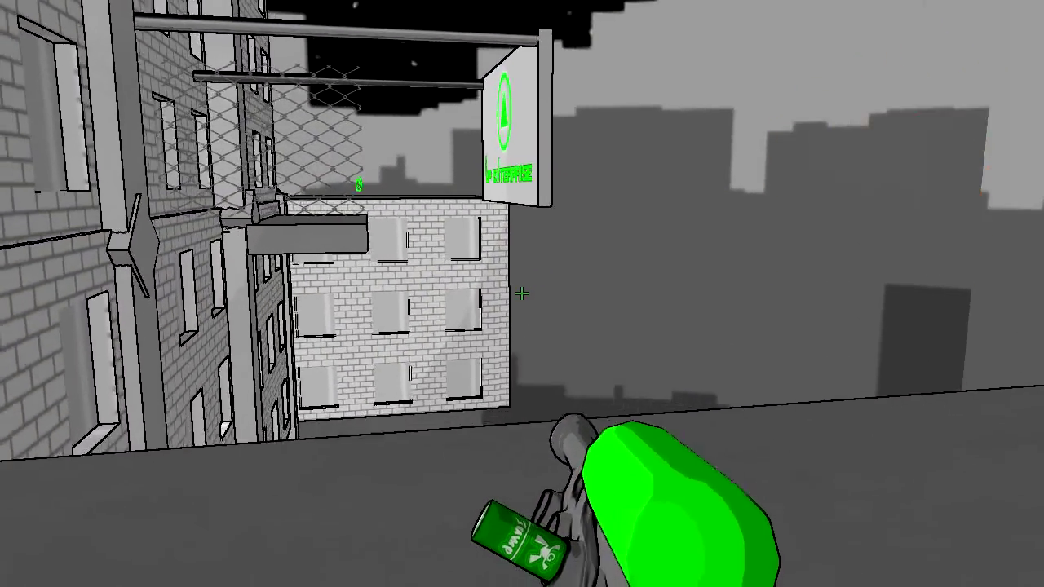
key("w")
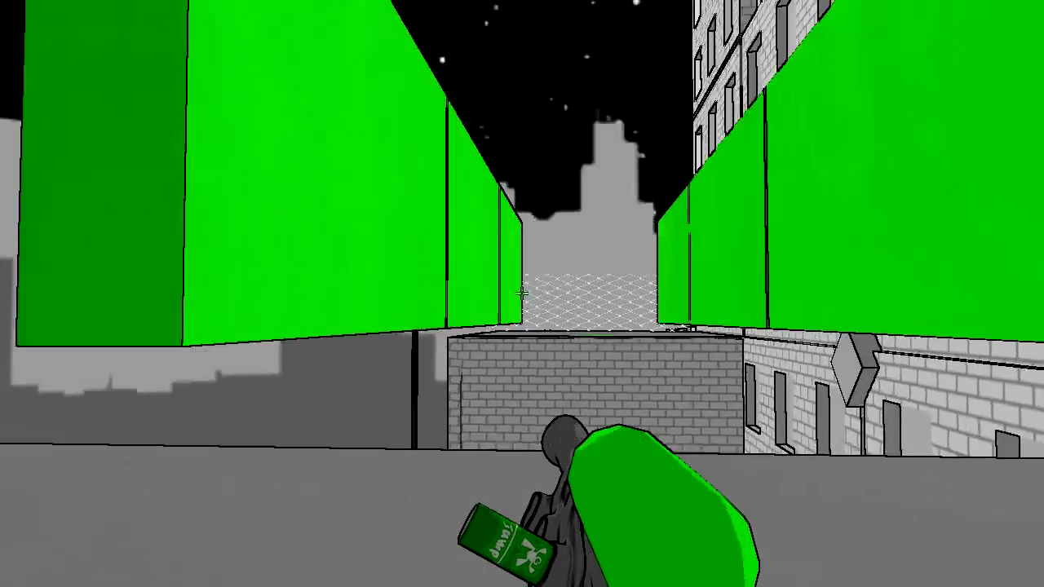
key("w")
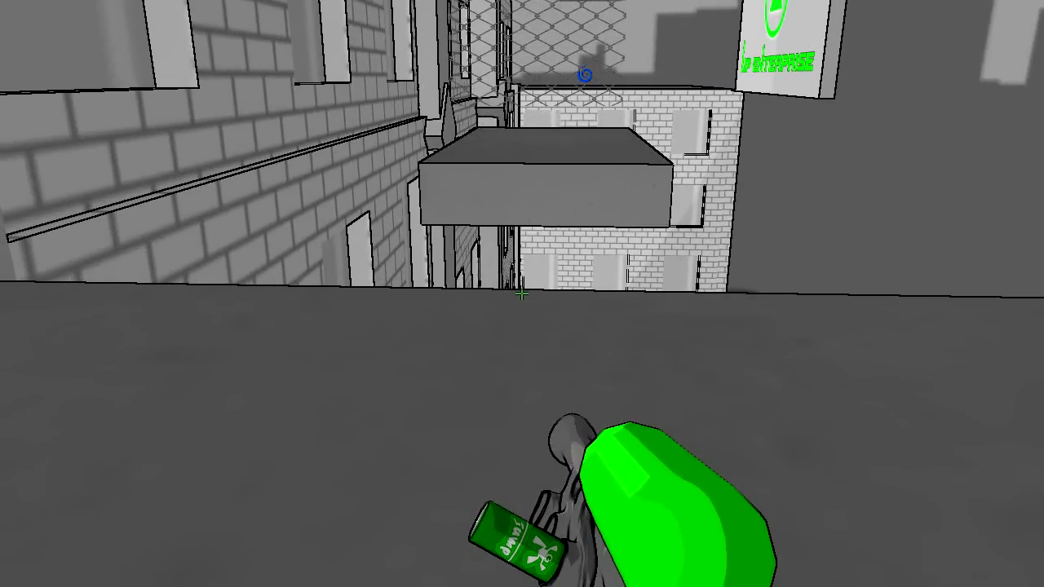
key("space")
key("w")
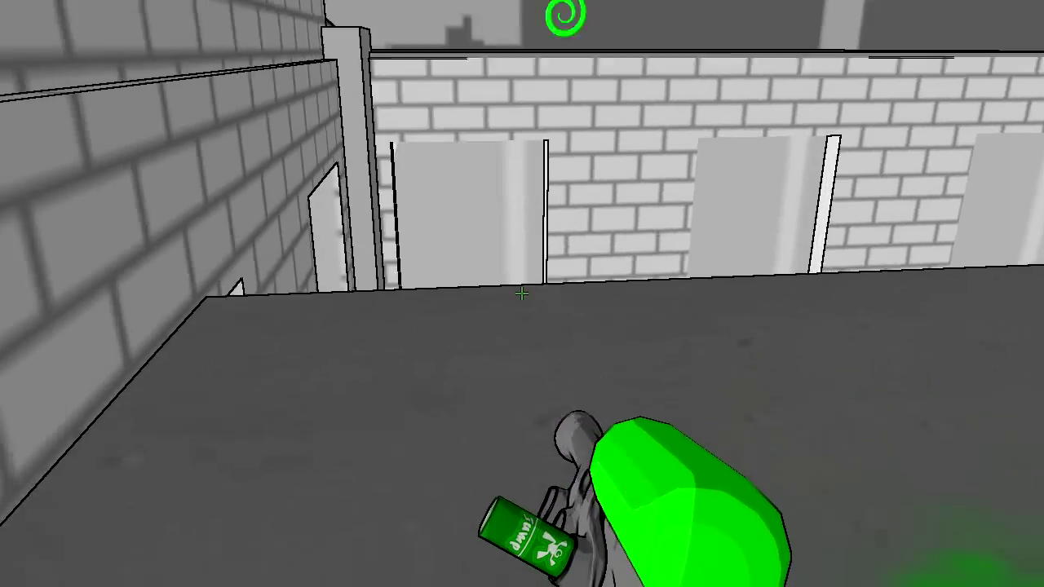
key("space")
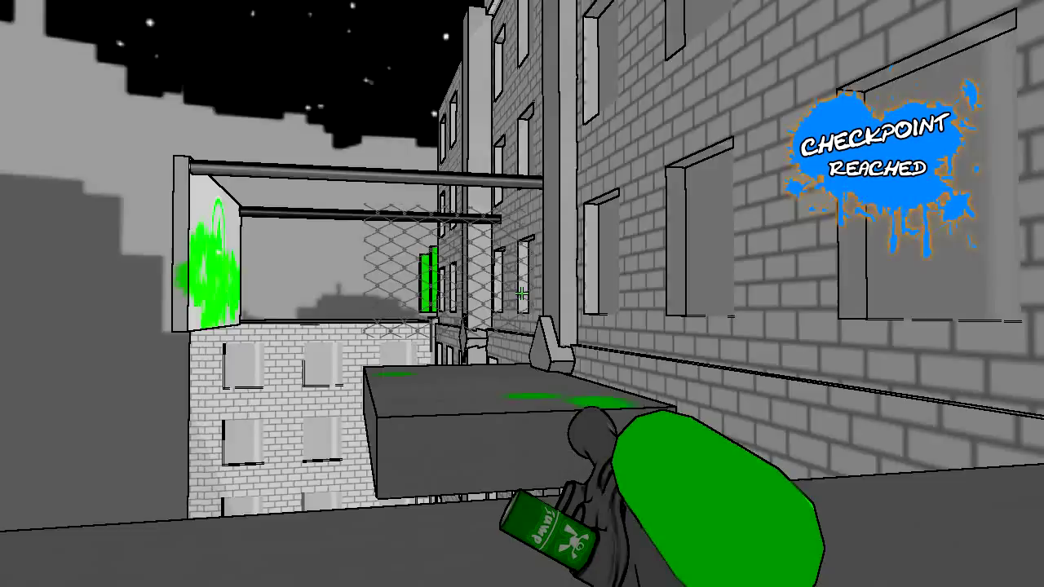
key("w")
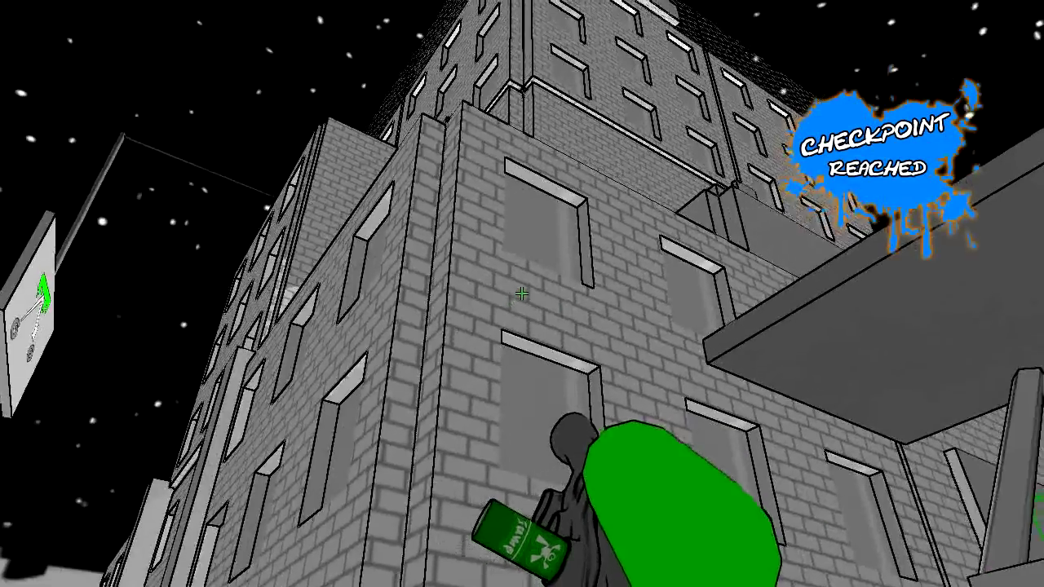
key("w")
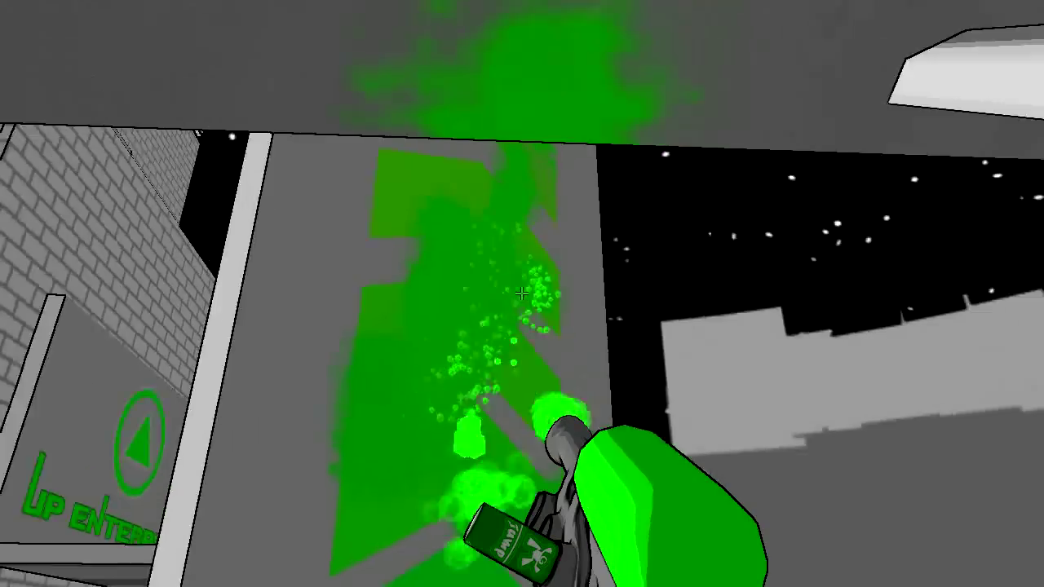
left_click_drag(521, 293, 521, 294)
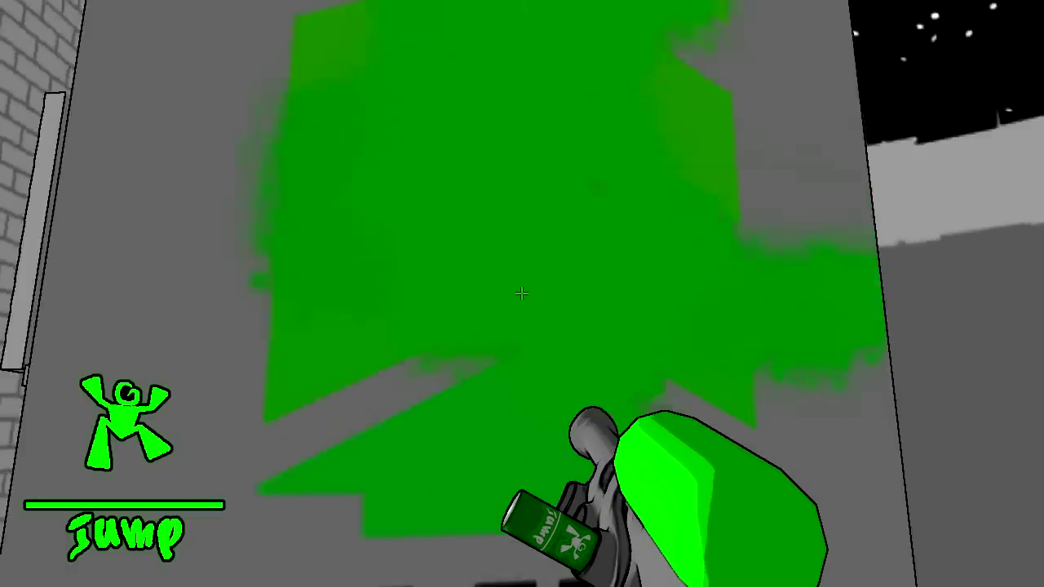
left_click_drag(521, 294, 521, 293)
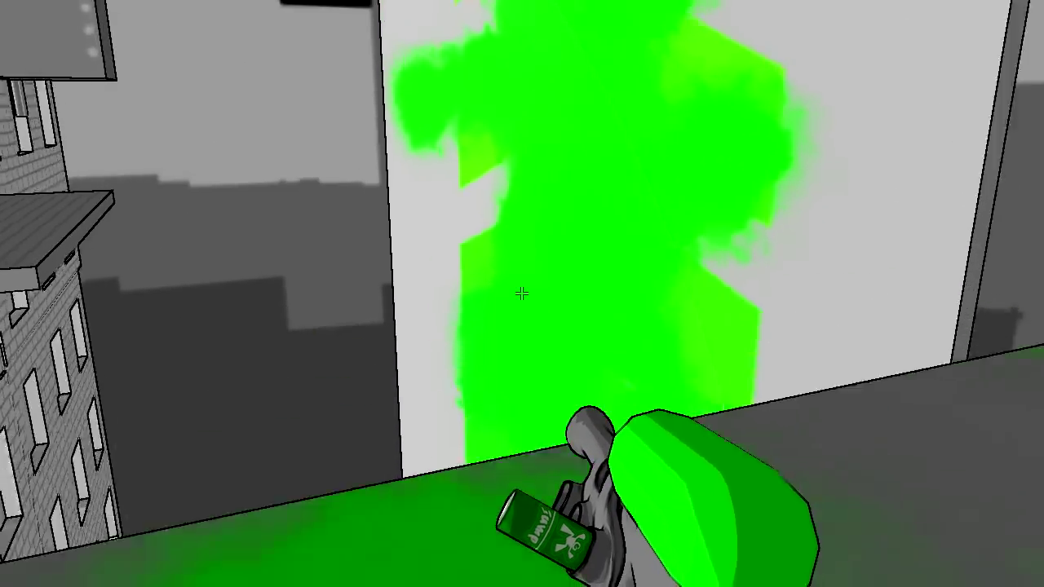
left_click_drag(521, 293, 521, 293)
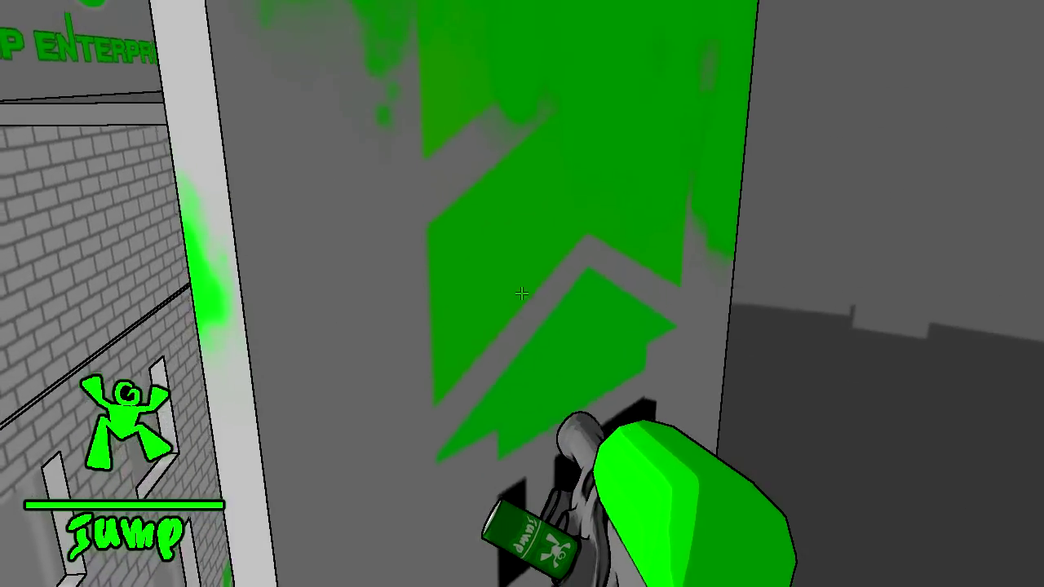
key("w")
left_click(523, 293)
key("space")
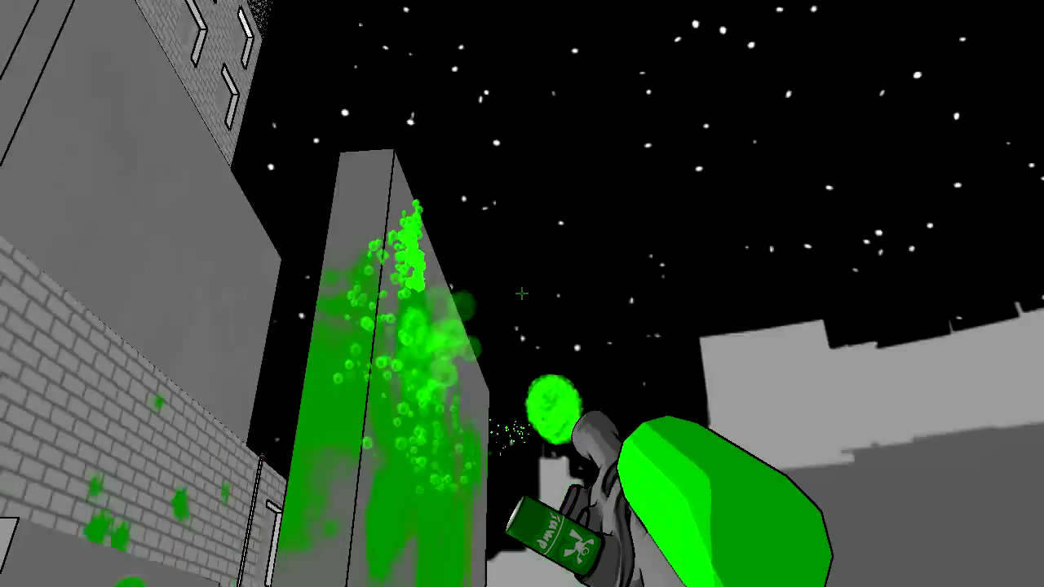
key("w")
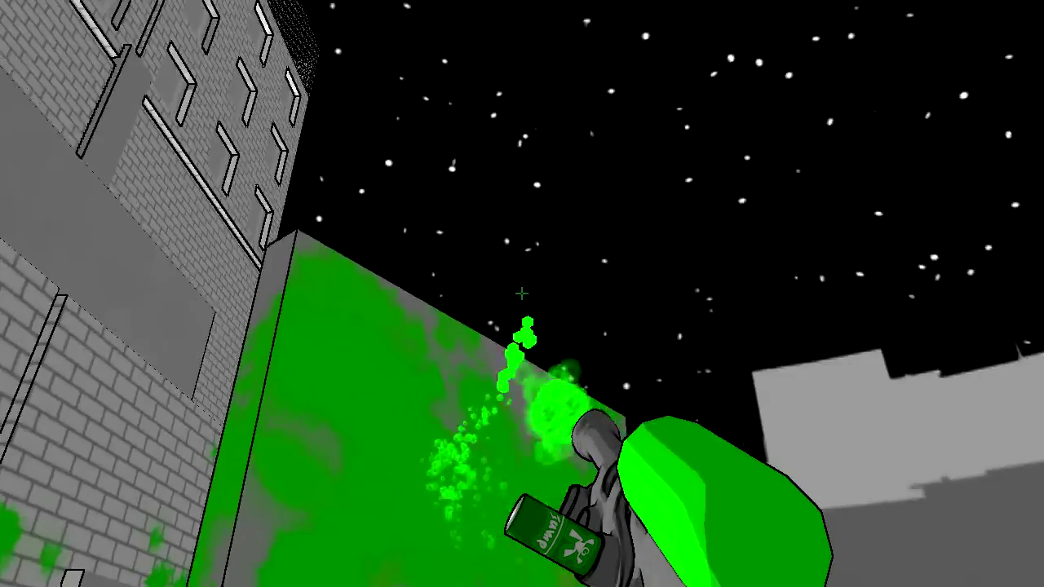
key("w")
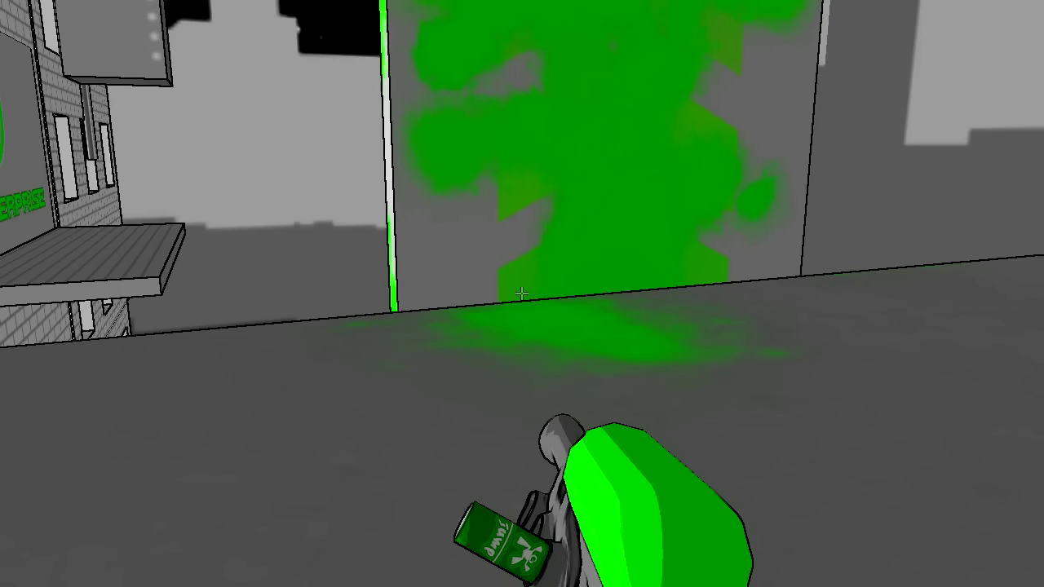
key("w")
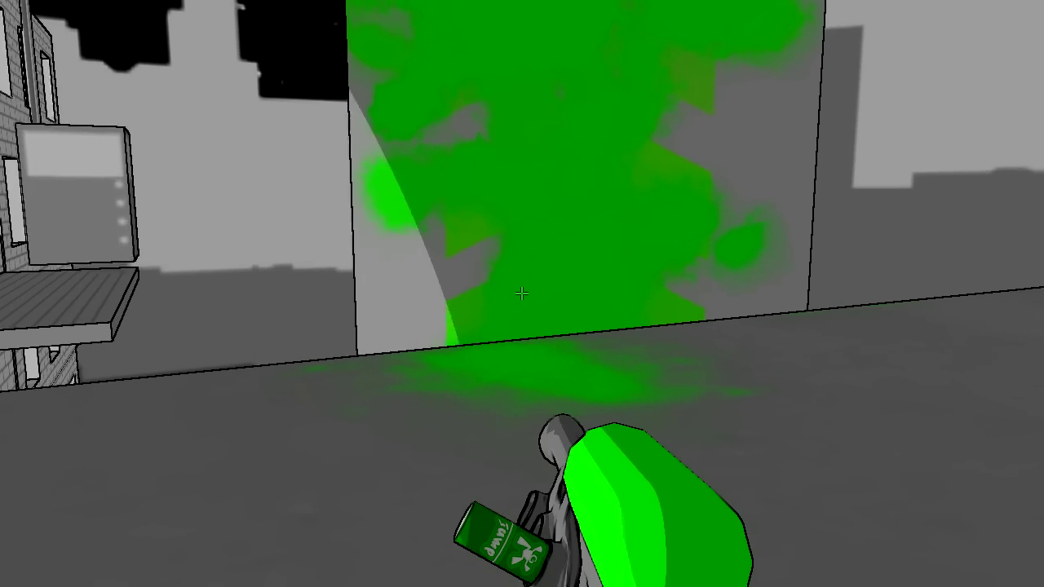
key("w")
key("space")
left_click_drag(522, 294, 522, 294)
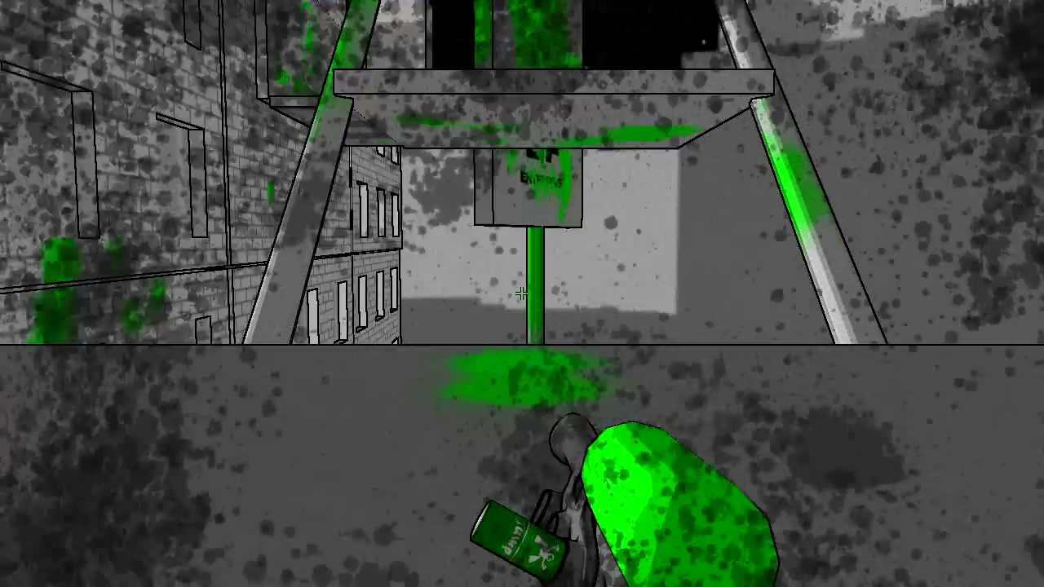
key("w")
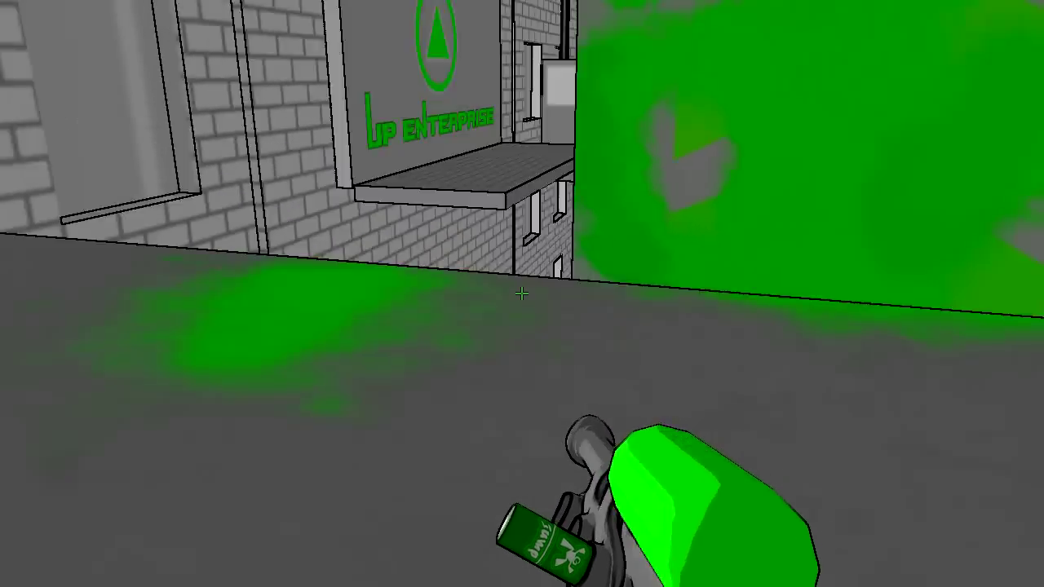
key("w")
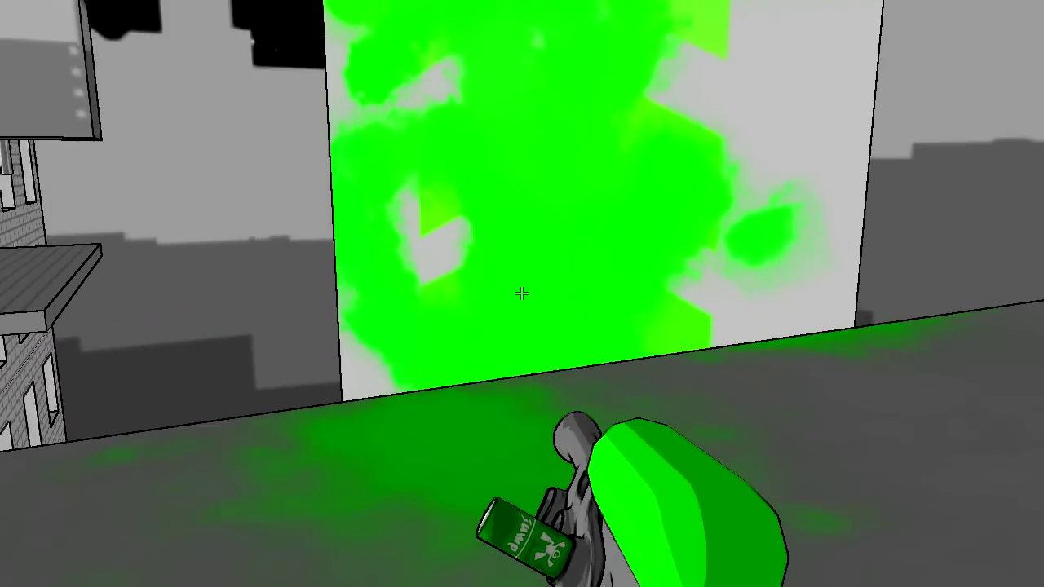
key("w")
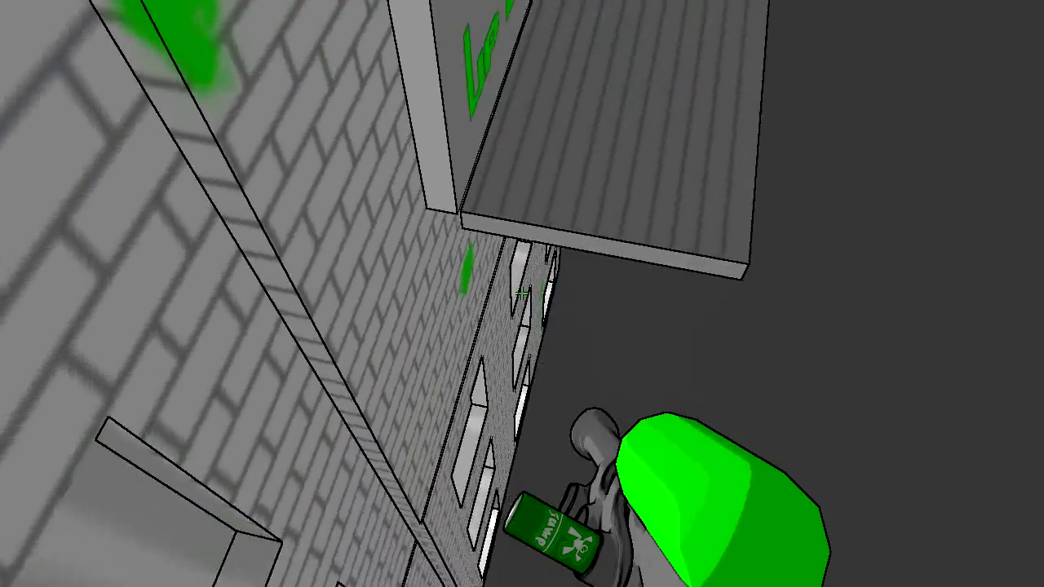
left_click_drag(522, 293, 522, 294)
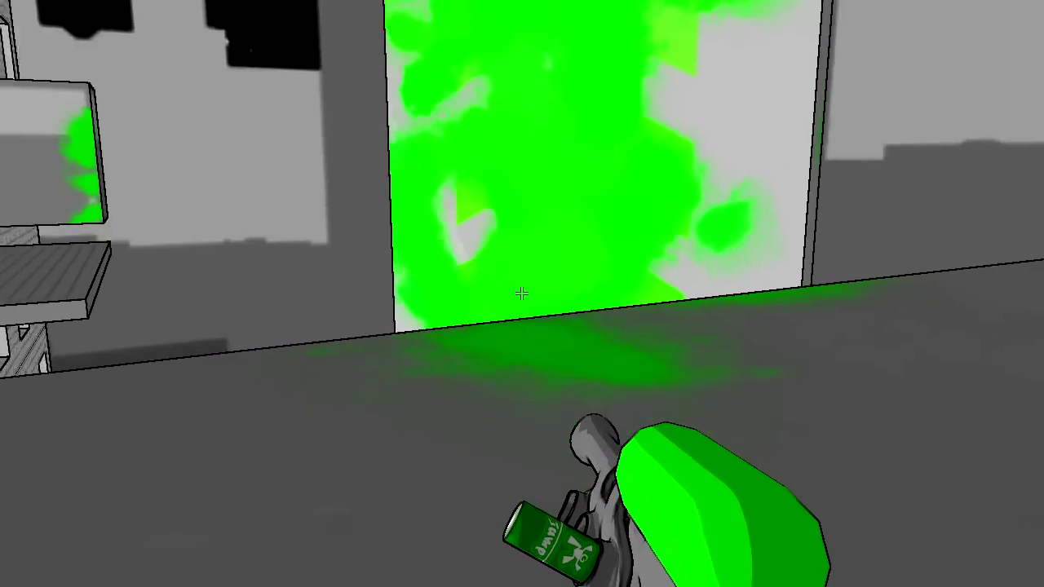
key("space")
left_click_drag(522, 293, 522, 293)
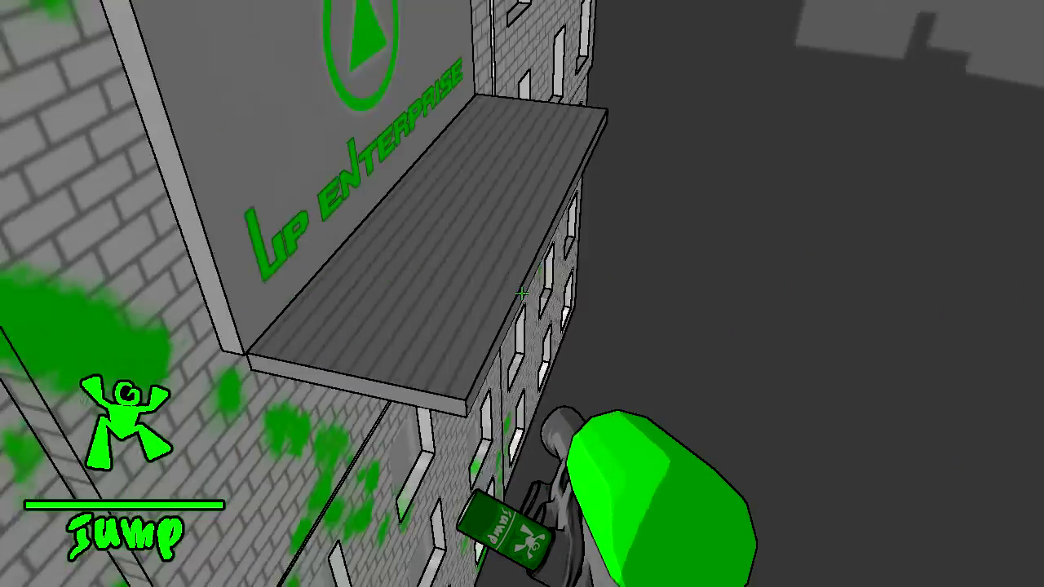
key("w")
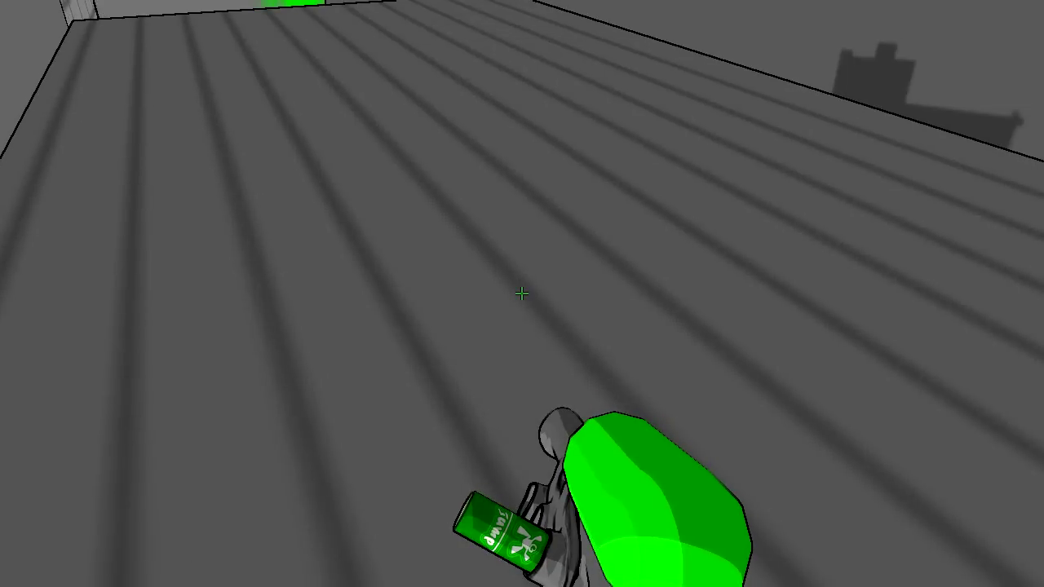
key("w")
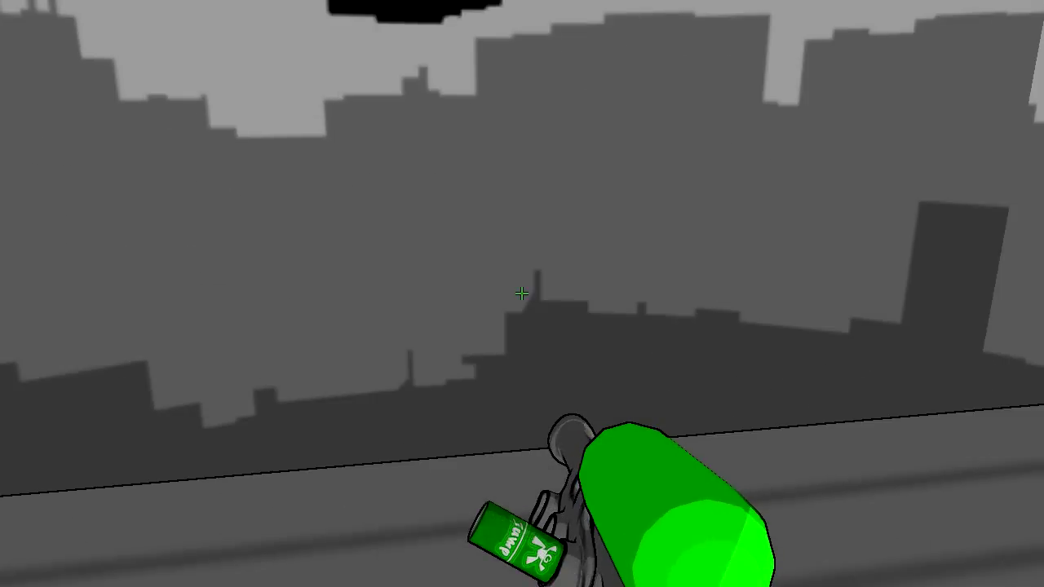